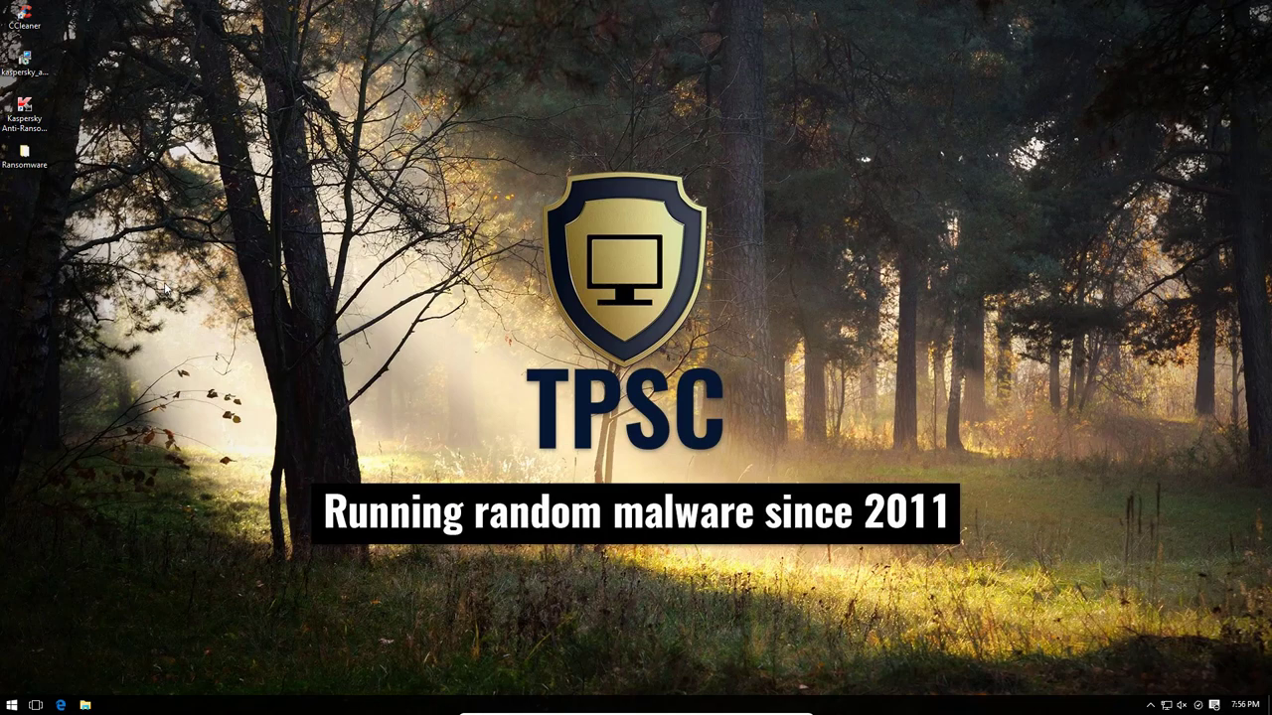
{"action": "double_click", "coordinate": [38, 119]}
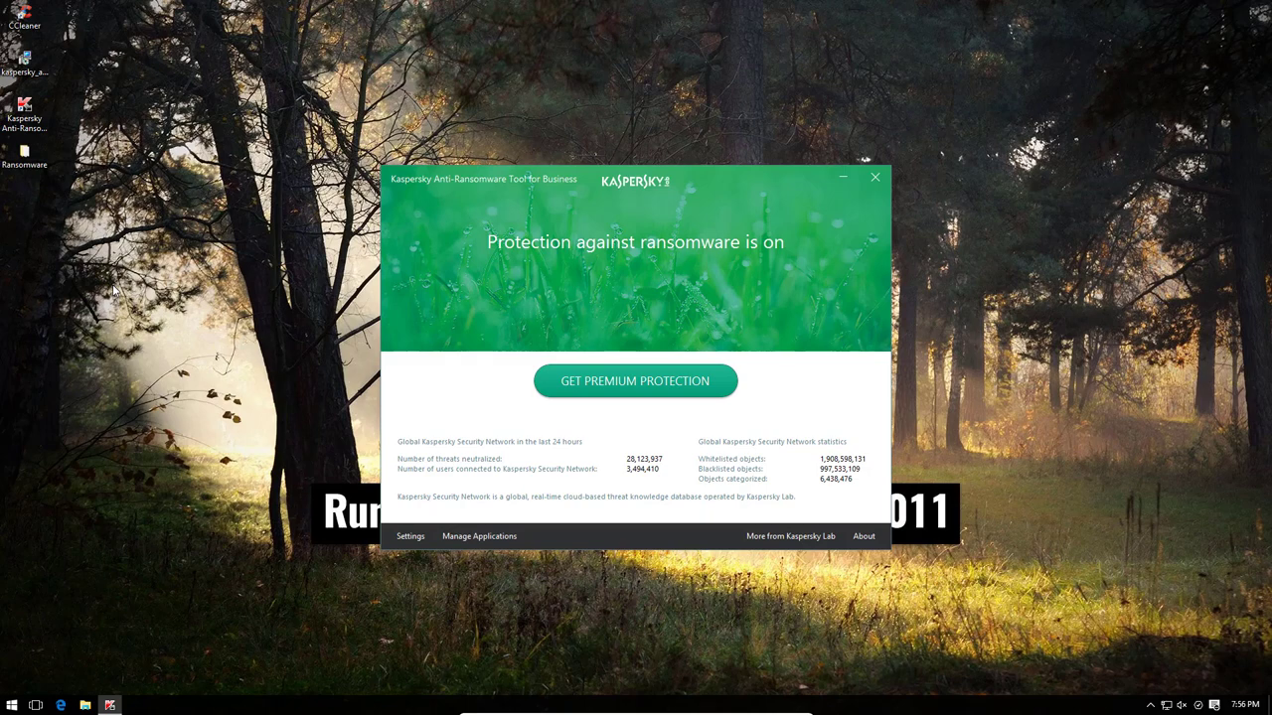
{"action": "left_click", "coordinate": [481, 536]}
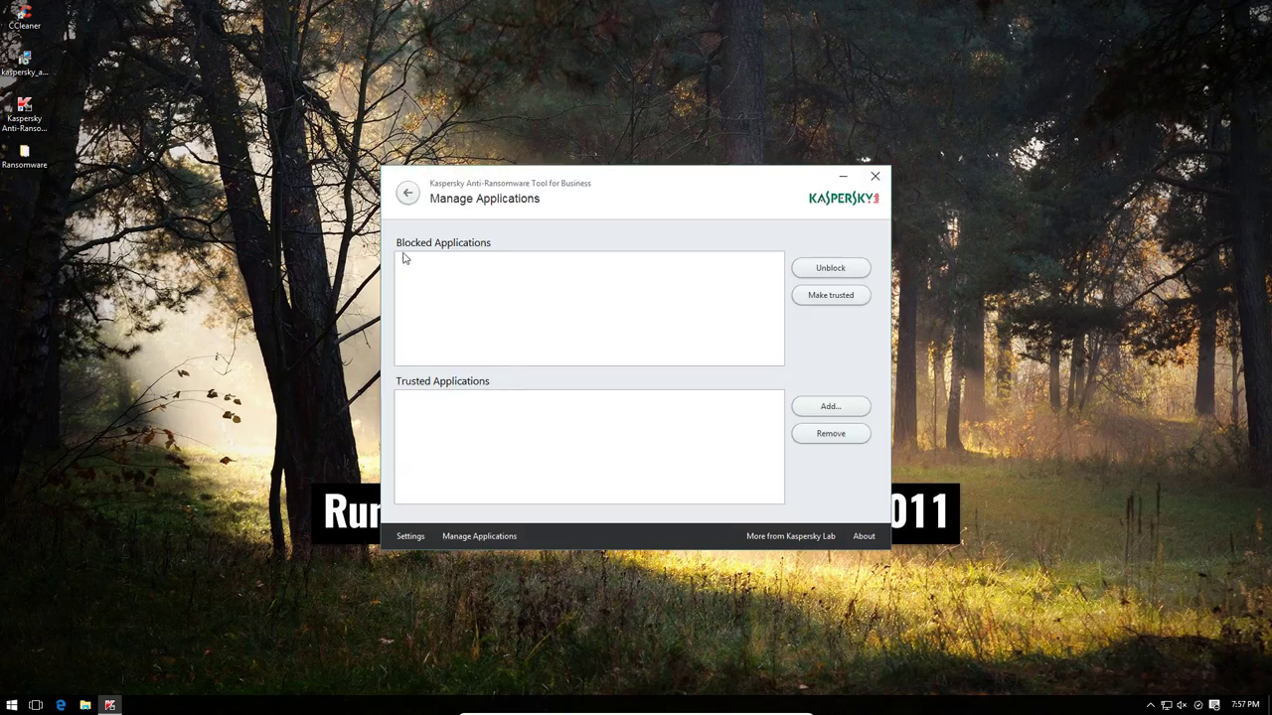
{"action": "left_click", "coordinate": [404, 194]}
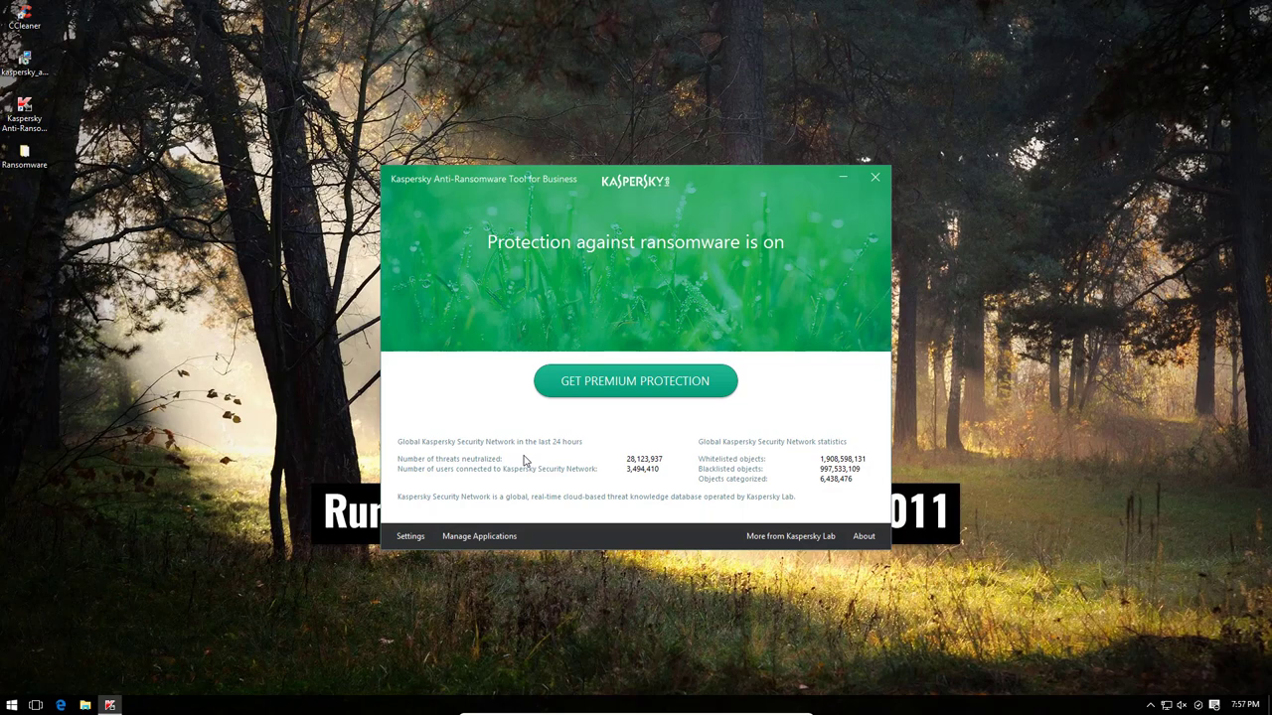
- Review the Settings page and Trace level choices without changes, then close the tool
{"action": "left_click", "coordinate": [410, 537]}
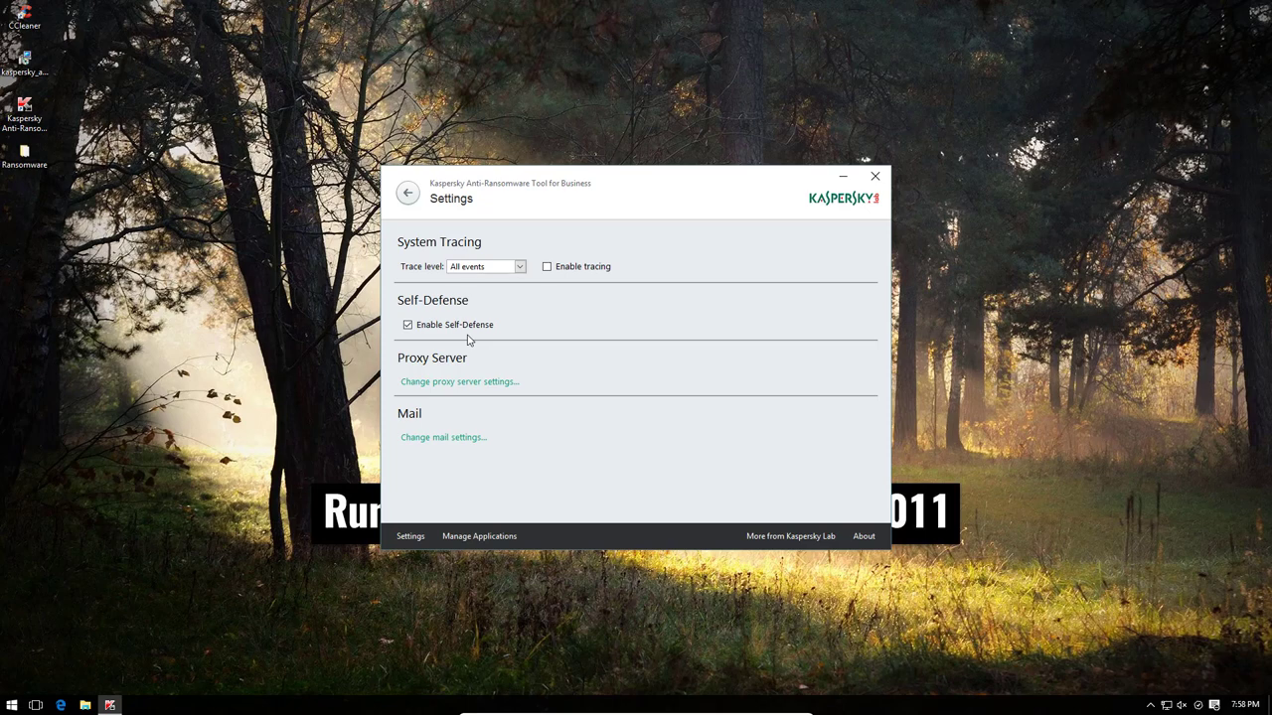
{"action": "left_click", "coordinate": [503, 273]}
{"action": "left_click", "coordinate": [407, 194]}
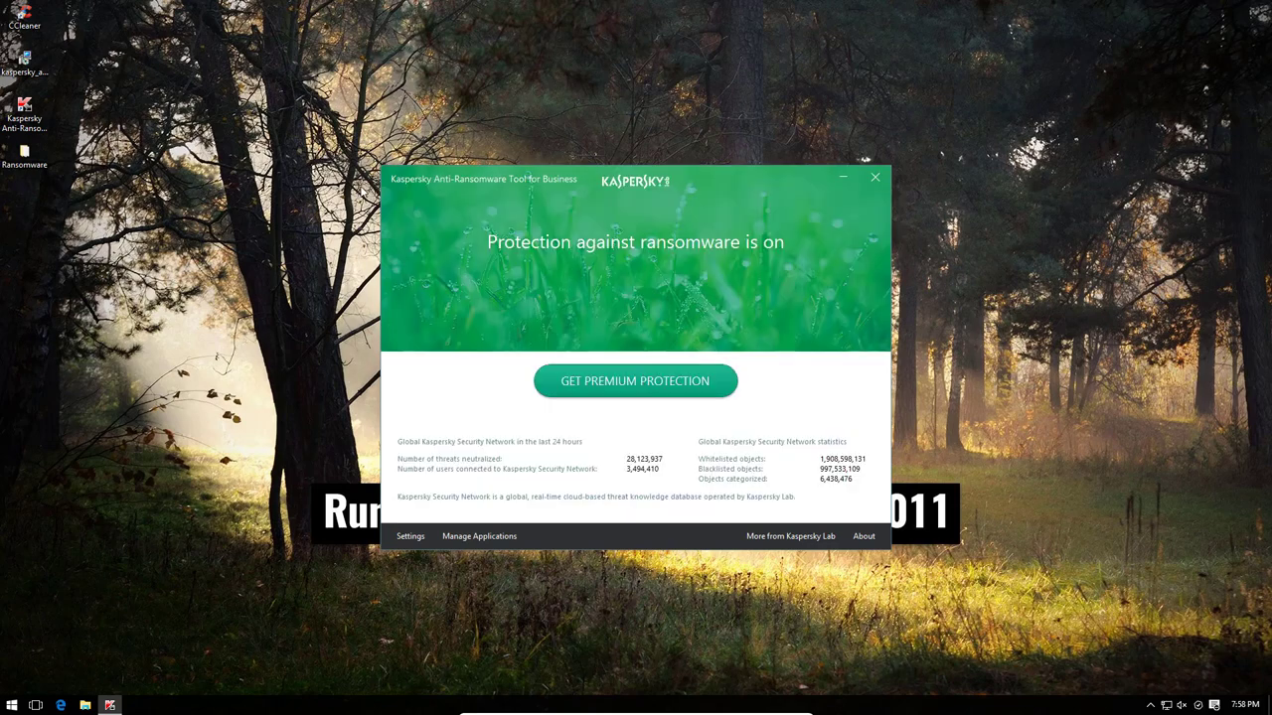
{"action": "left_click", "coordinate": [874, 178]}
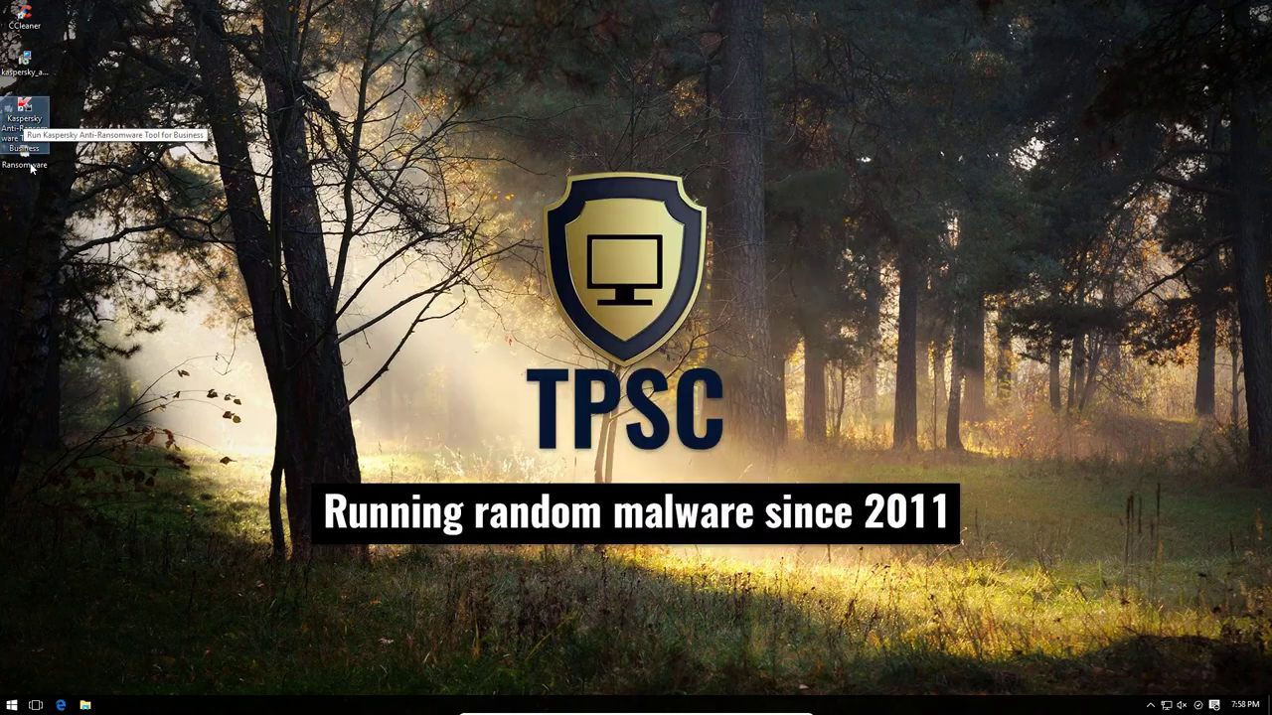
- Open the desktop Ransomware folder and shift its window slightly to the right
{"action": "double_click", "coordinate": [31, 165]}
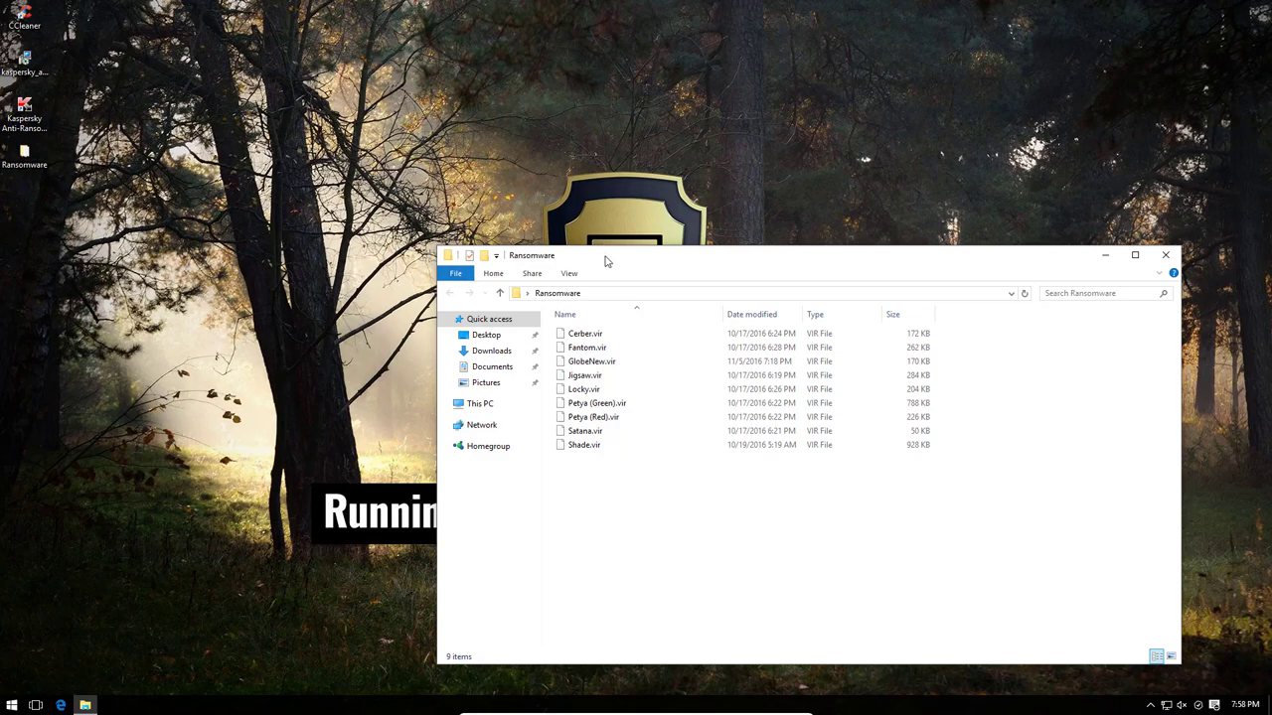
{"action": "left_click_drag", "start_coordinate": [606, 260], "coordinate": [632, 267]}
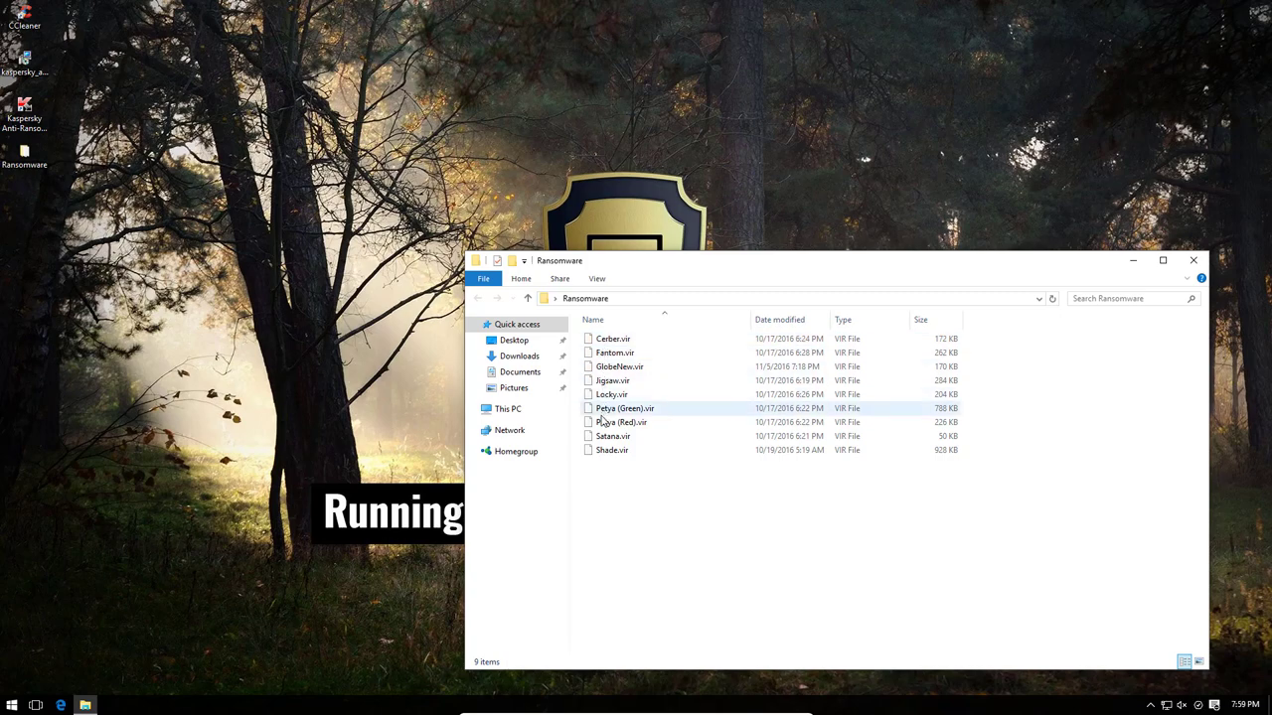
- Rename Jigsaw.vir to Jigsaw.exe, then review and close Kaspersky's blocked-program report
{"action": "left_click", "coordinate": [620, 382]}
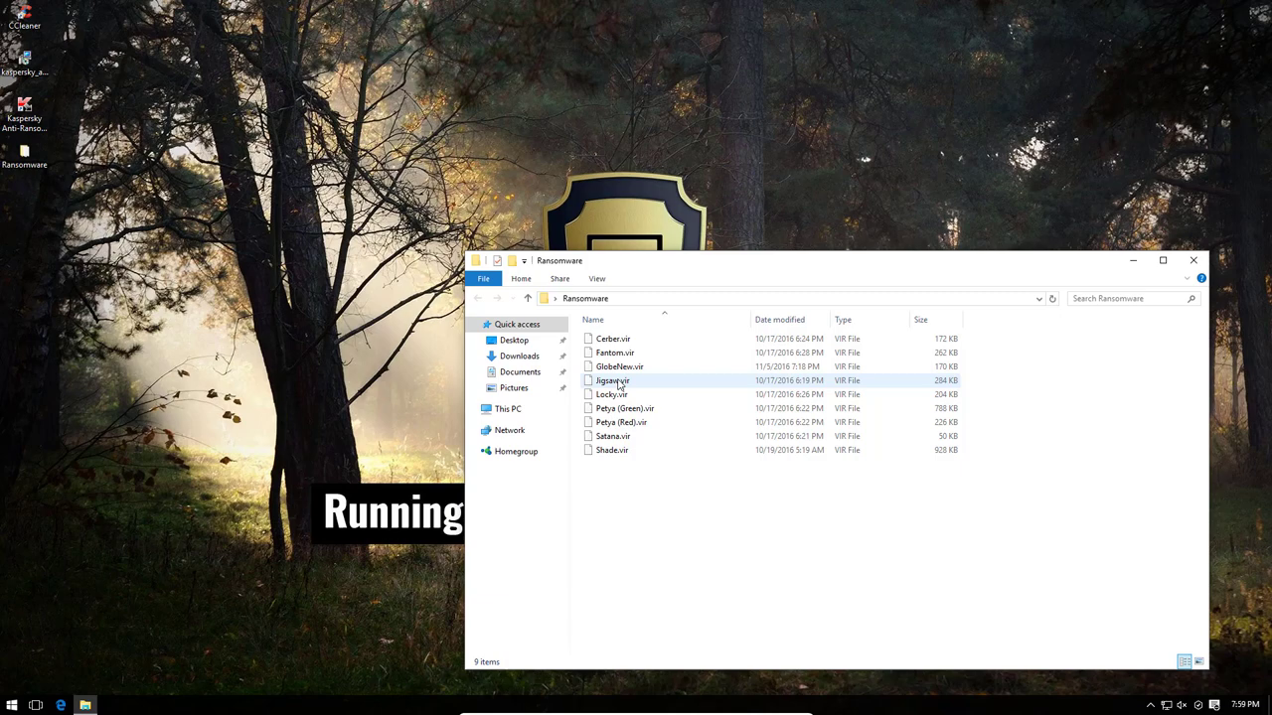
{"action": "left_click", "coordinate": [629, 384]}
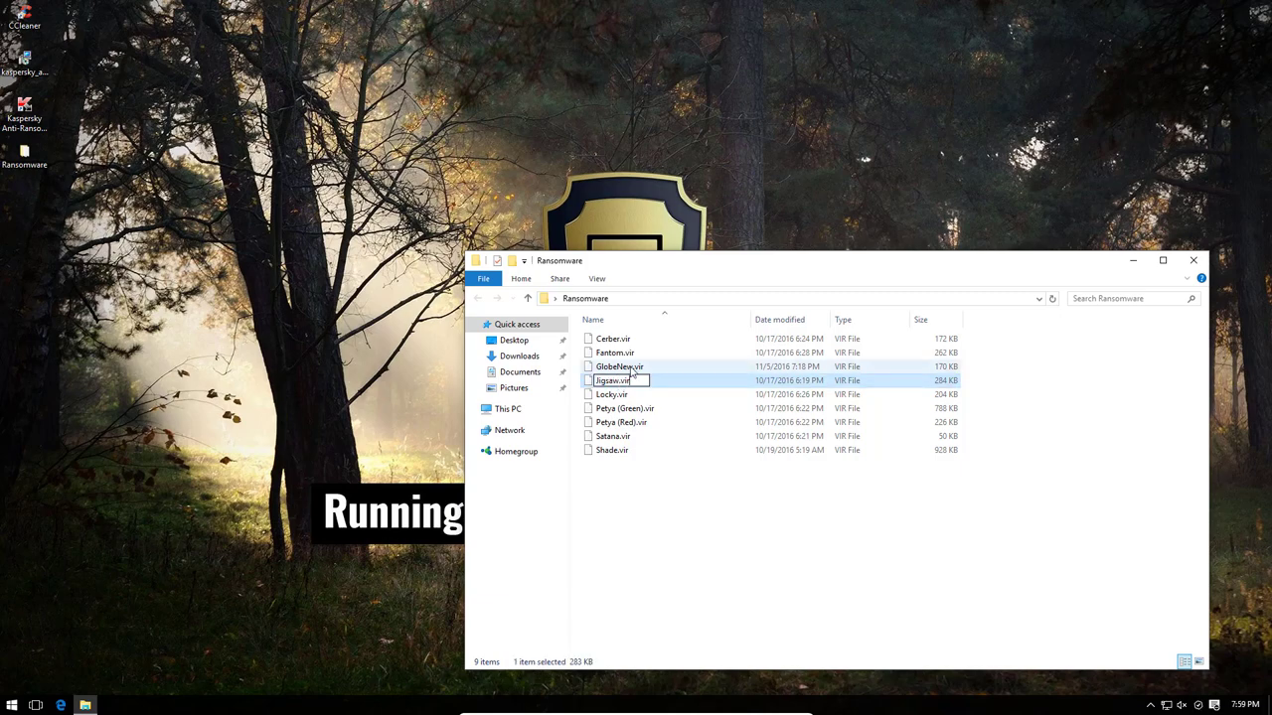
{"action": "key", "text": "BackSpace"}
{"action": "key", "text": "BackSpace"}
{"action": "key", "text": "BackSpace"}
{"action": "type", "text": "exe"}
{"action": "key", "text": "Return"}
{"action": "key", "text": "Return"}
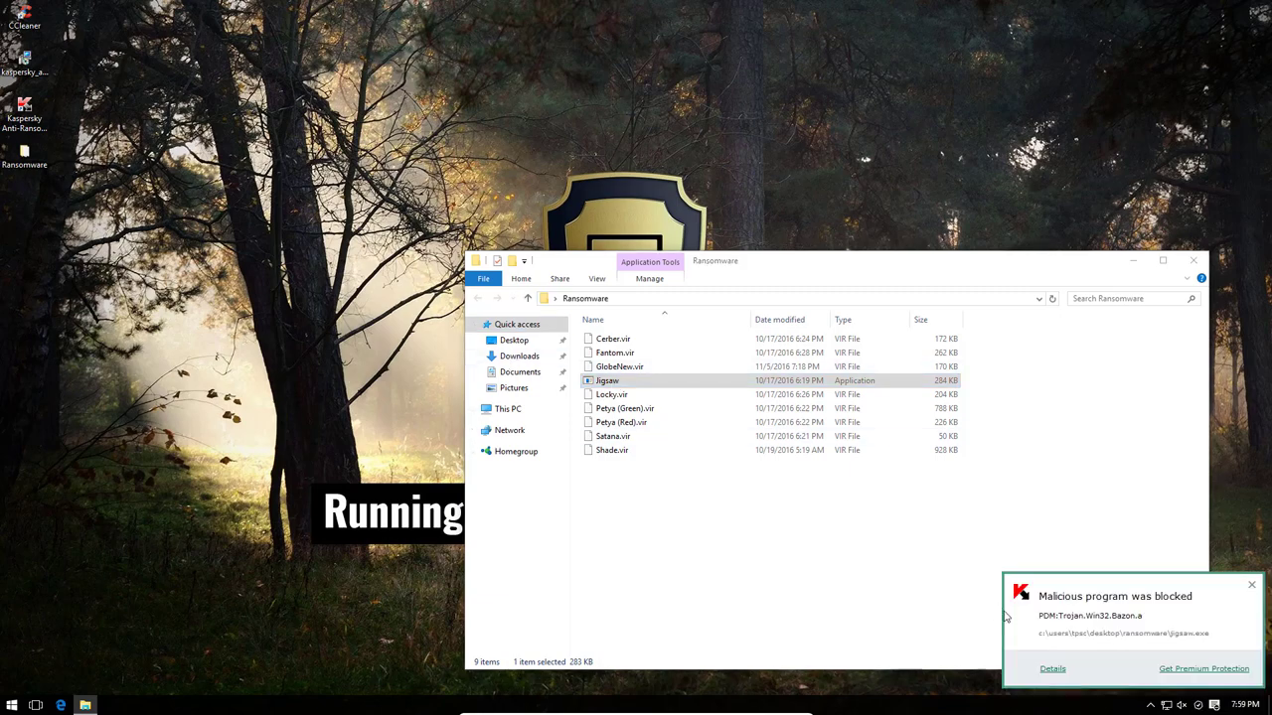
{"action": "left_click", "coordinate": [1052, 670]}
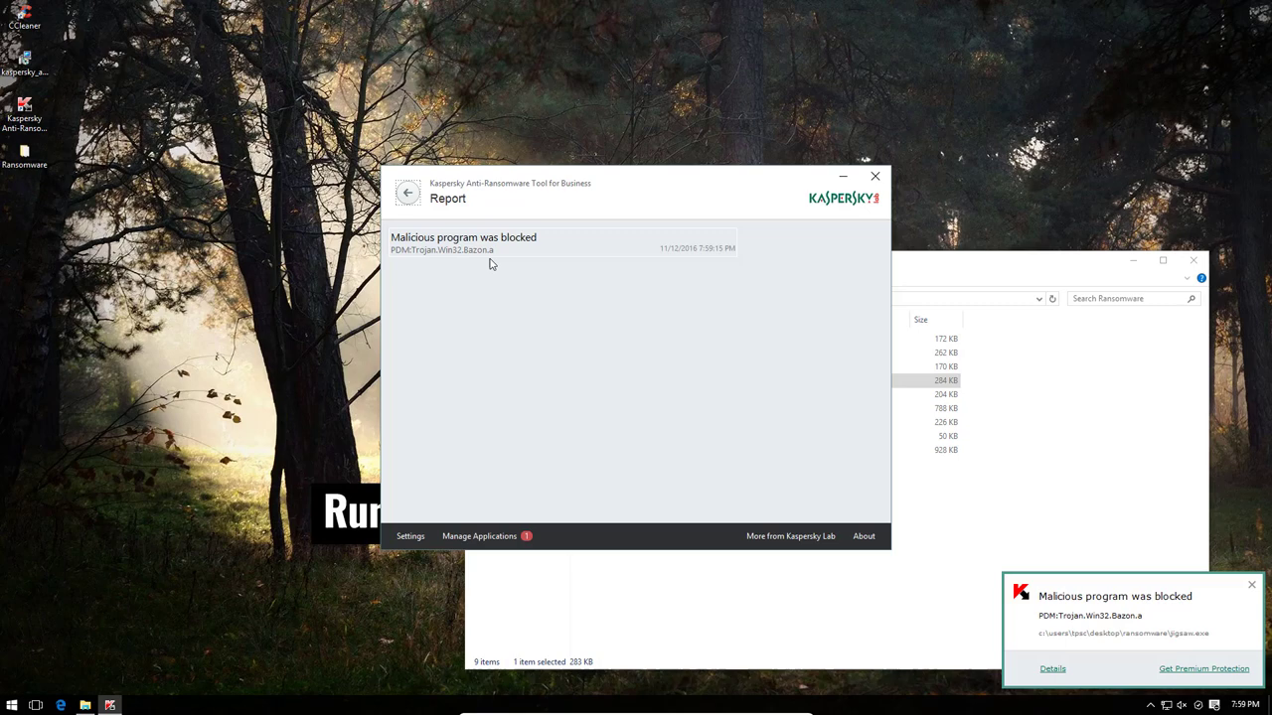
{"action": "left_click", "coordinate": [875, 176]}
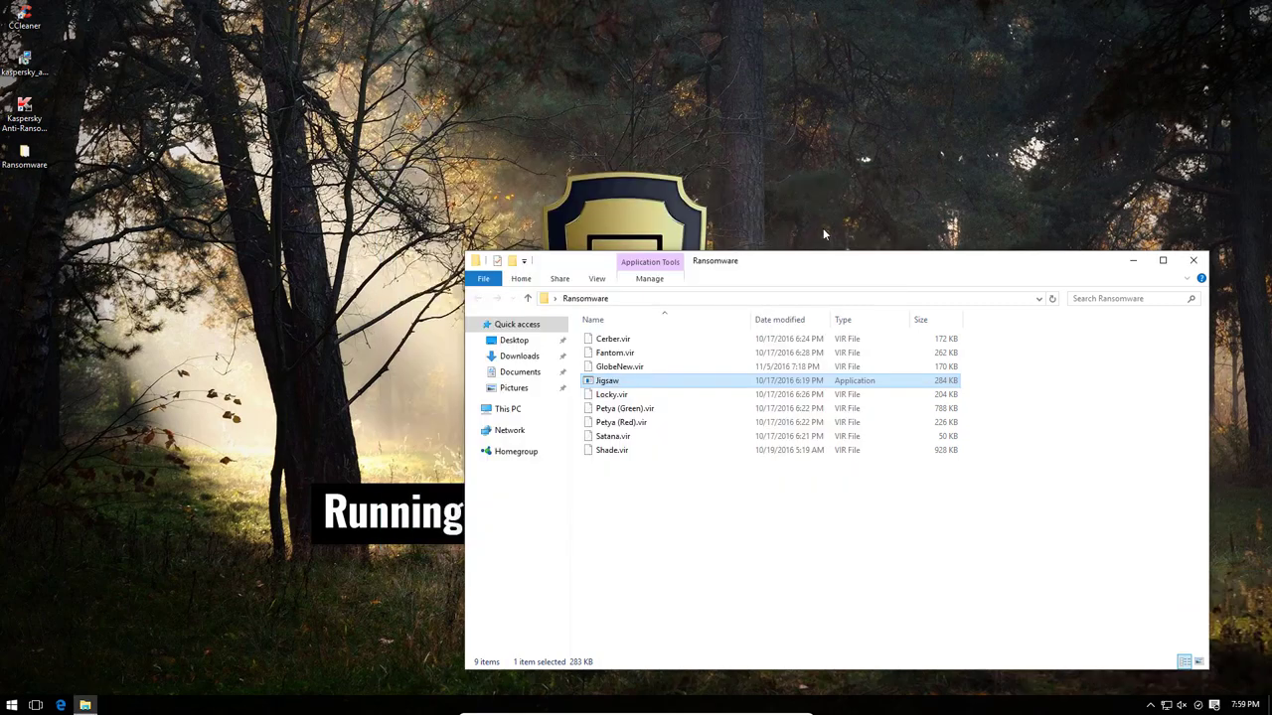
- Rename Locky.vir to Locky.exe and dismiss Kaspersky's blocked-program notification
{"action": "left_click", "coordinate": [611, 394]}
{"action": "left_click", "coordinate": [628, 397]}
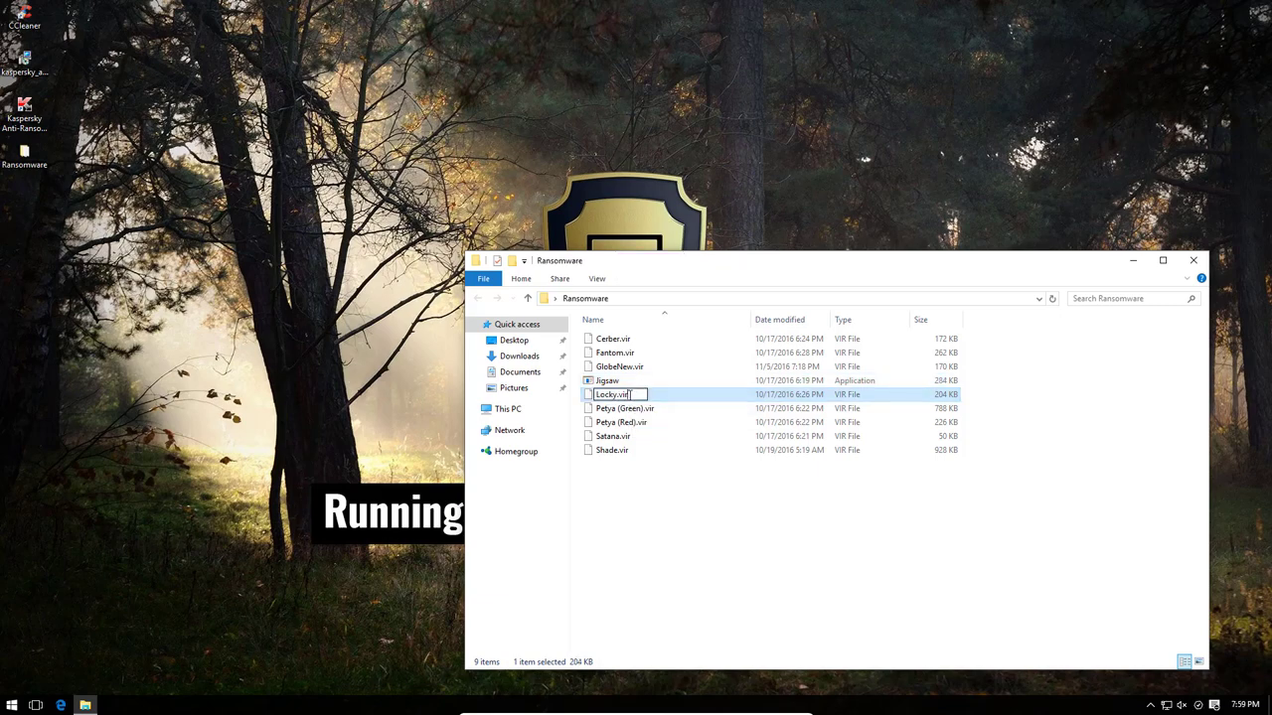
{"action": "key", "text": "BackSpace"}
{"action": "key", "text": "BackSpace"}
{"action": "key", "text": "BackSpace"}
{"action": "type", "text": "exe"}
{"action": "key", "text": "Return"}
{"action": "key", "text": "Return"}
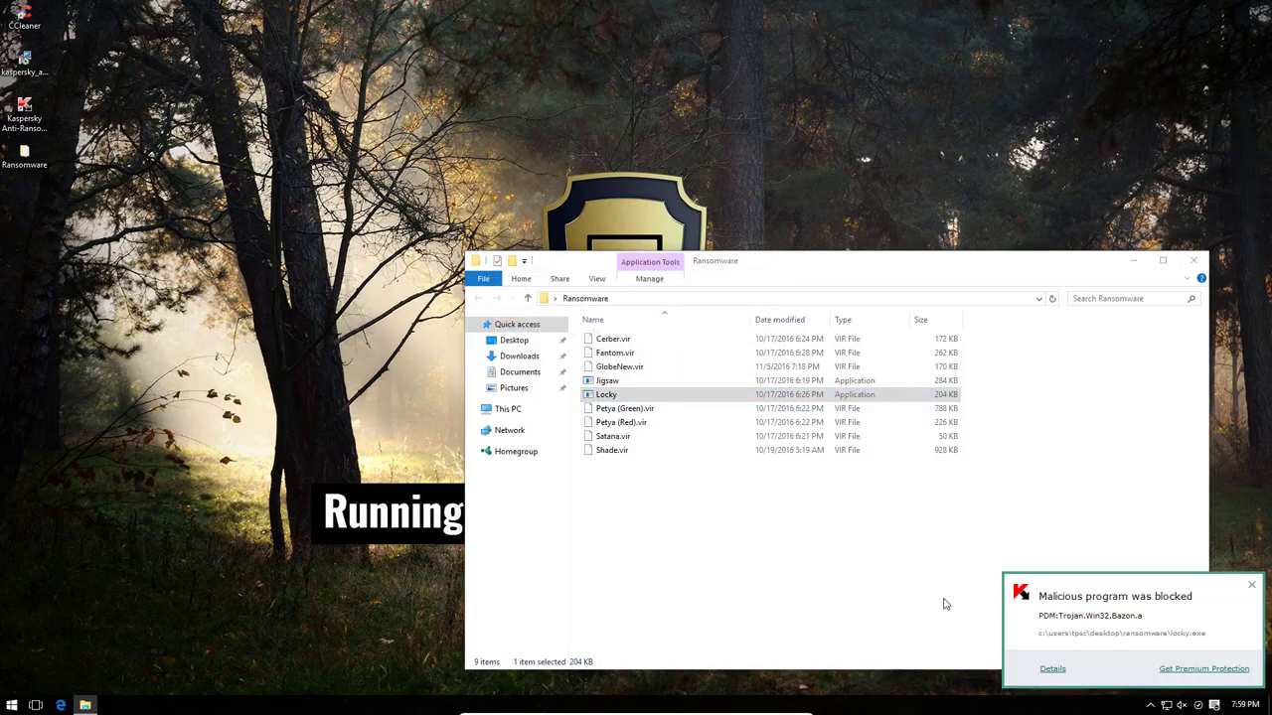
{"action": "left_click", "coordinate": [1253, 587]}
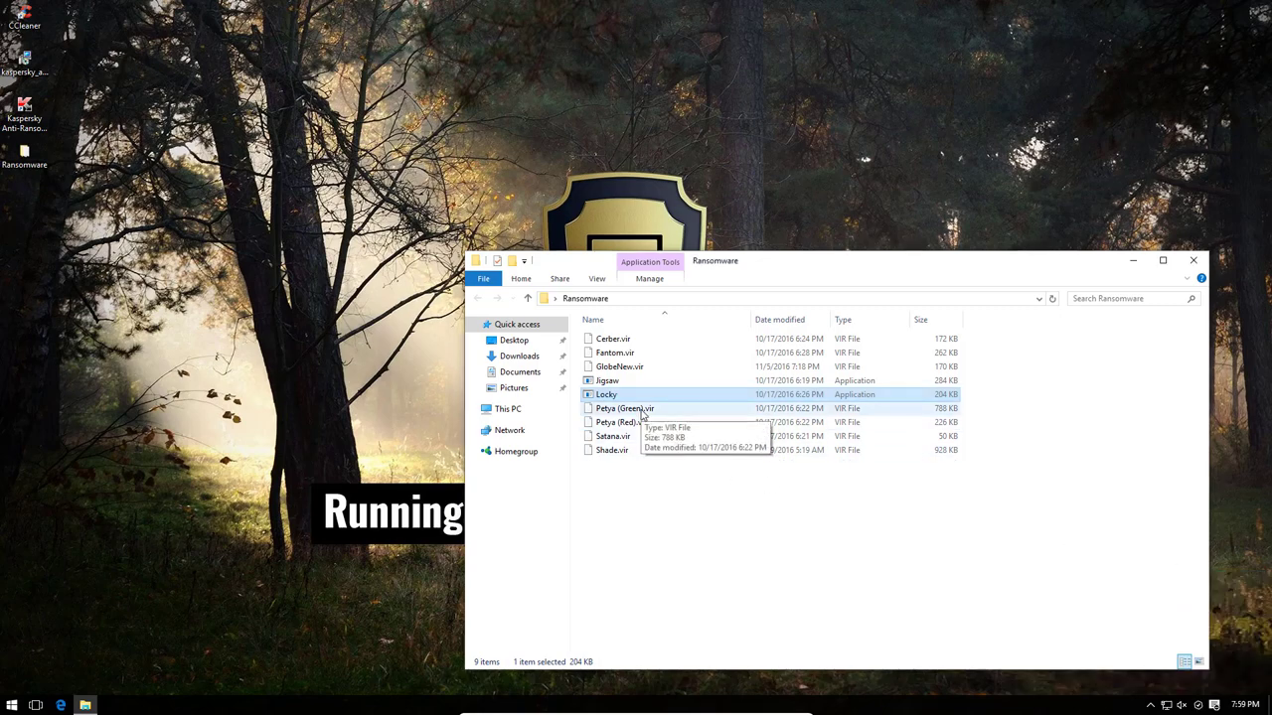
- Rename GlobeNew.vir to GlobeNew.exe, accept the extension warning, and run it
{"action": "left_click", "coordinate": [628, 369]}
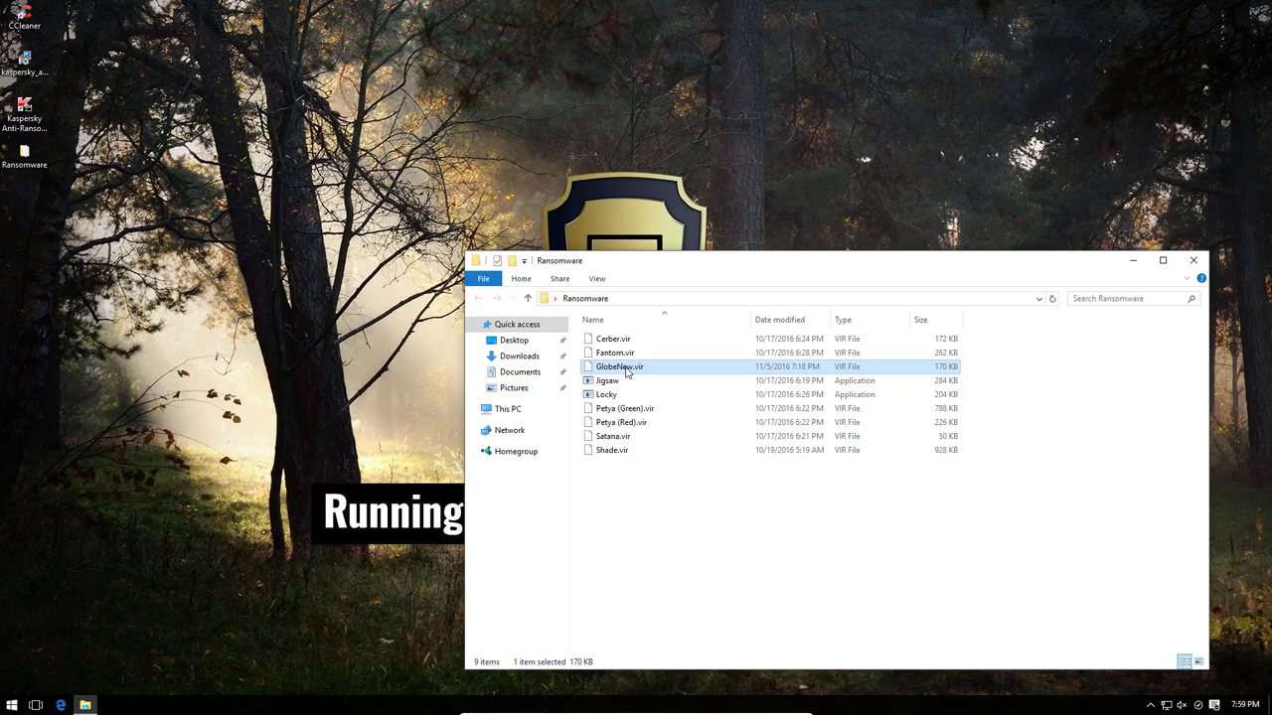
{"action": "left_click", "coordinate": [629, 367]}
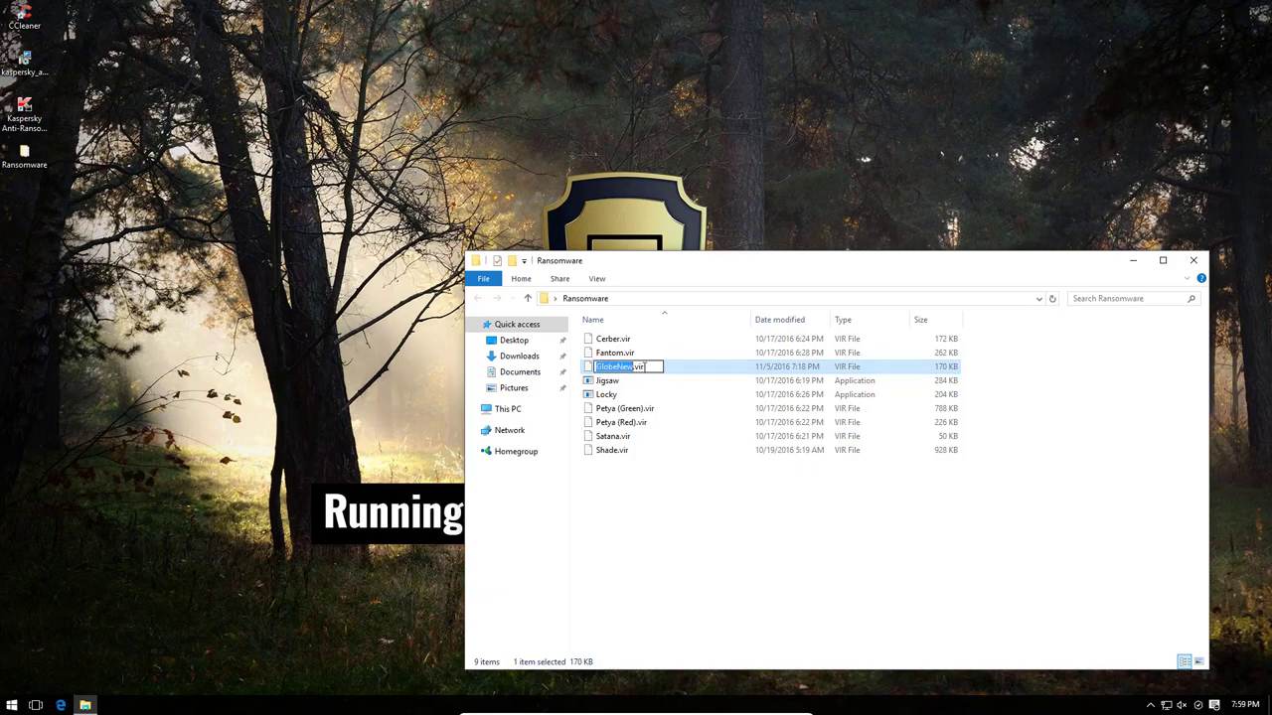
{"action": "key", "text": "End"}
{"action": "key", "text": "BackSpace"}
{"action": "key", "text": "BackSpace"}
{"action": "key", "text": "BackSpace"}
{"action": "type", "text": "exe"}
{"action": "key", "text": "Return"}
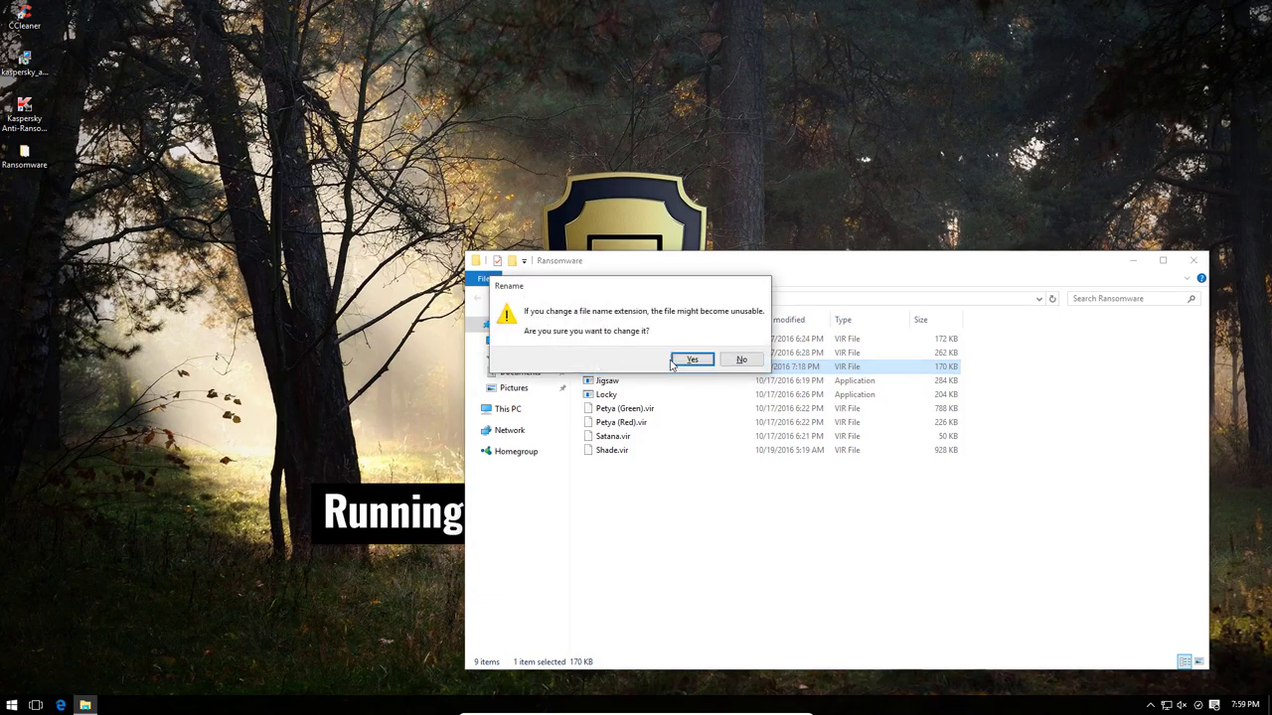
{"action": "key", "text": "Return"}
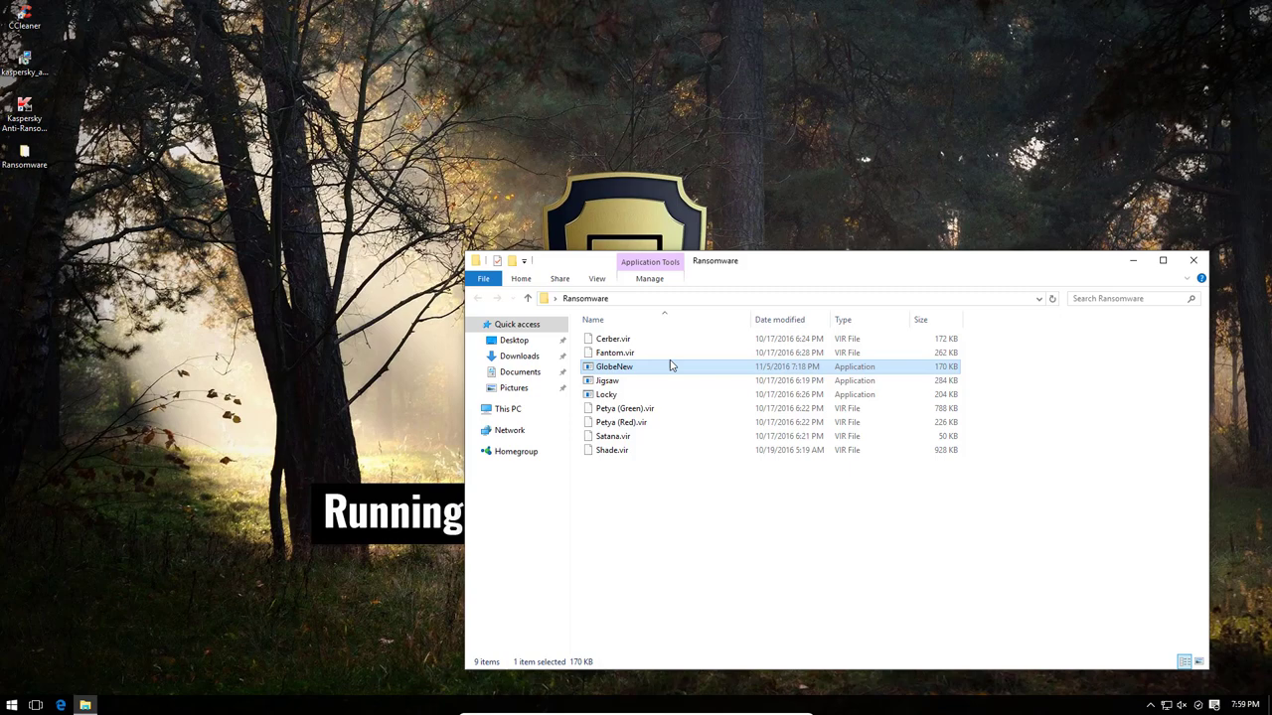
{"action": "double_click", "coordinate": [608, 367]}
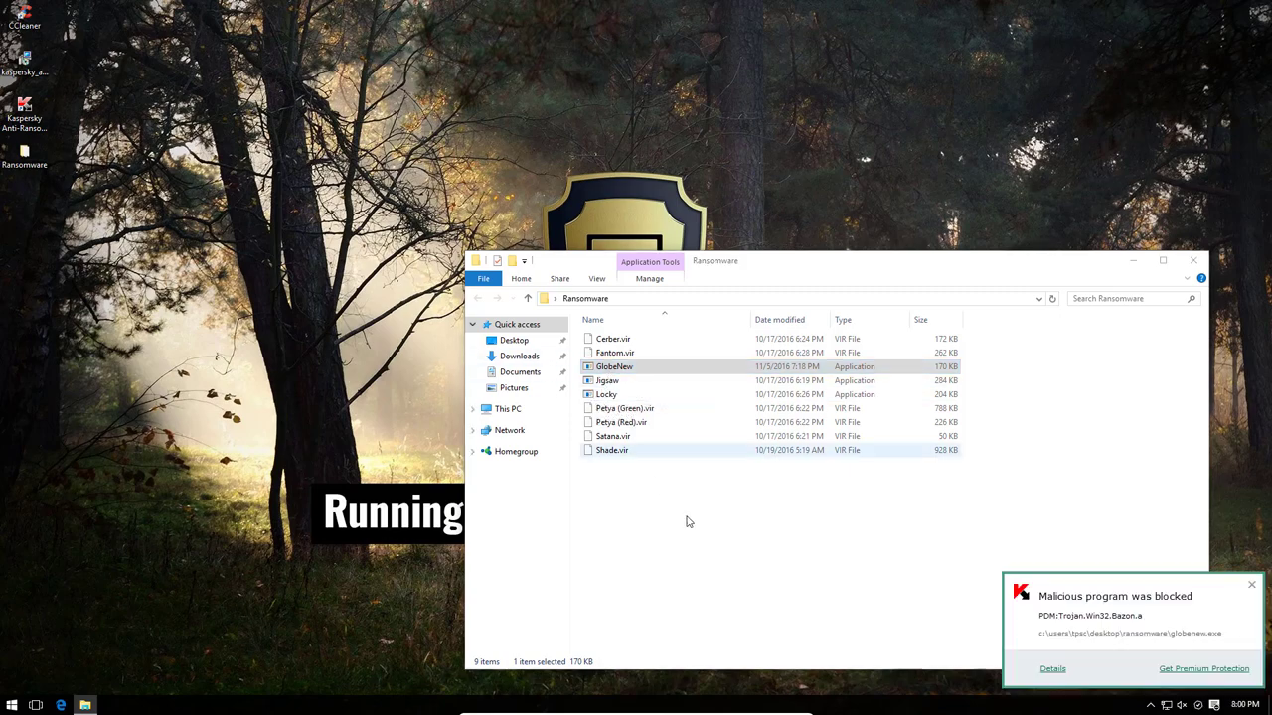
- Check the blocked-programs report and status page in Kaspersky, then close the tool
{"action": "left_click", "coordinate": [1051, 669]}
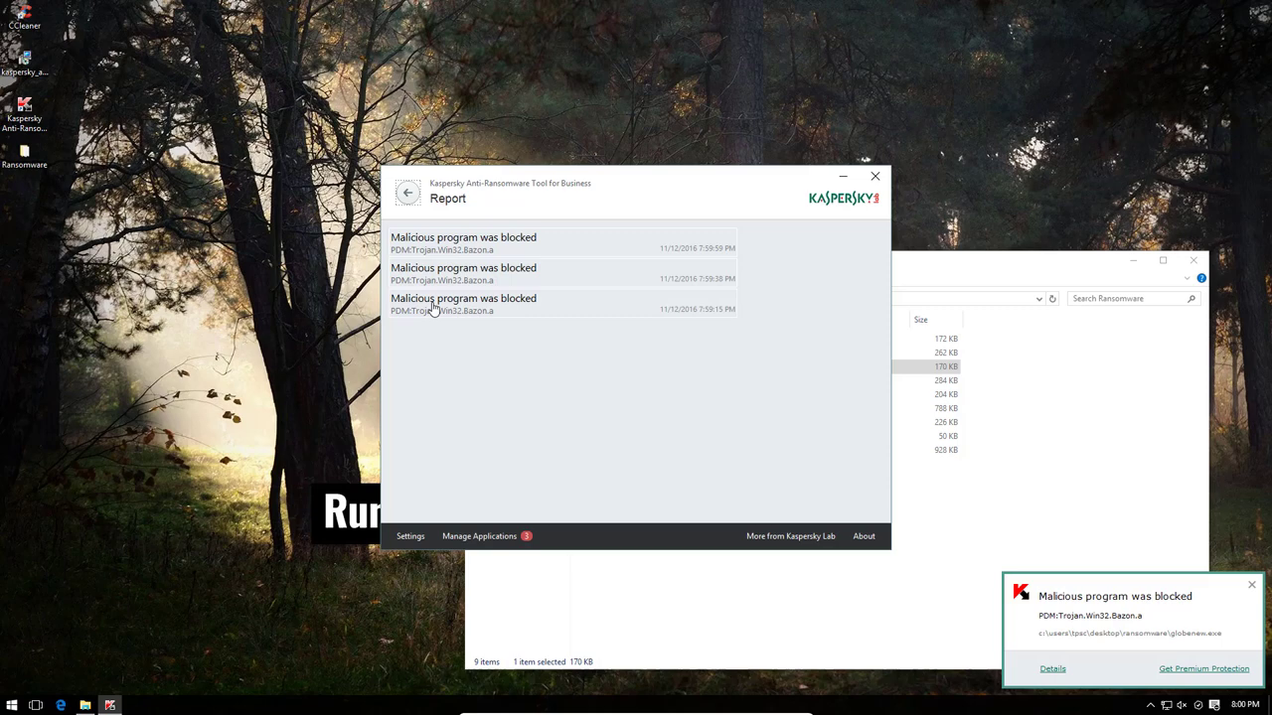
{"action": "left_click", "coordinate": [407, 194]}
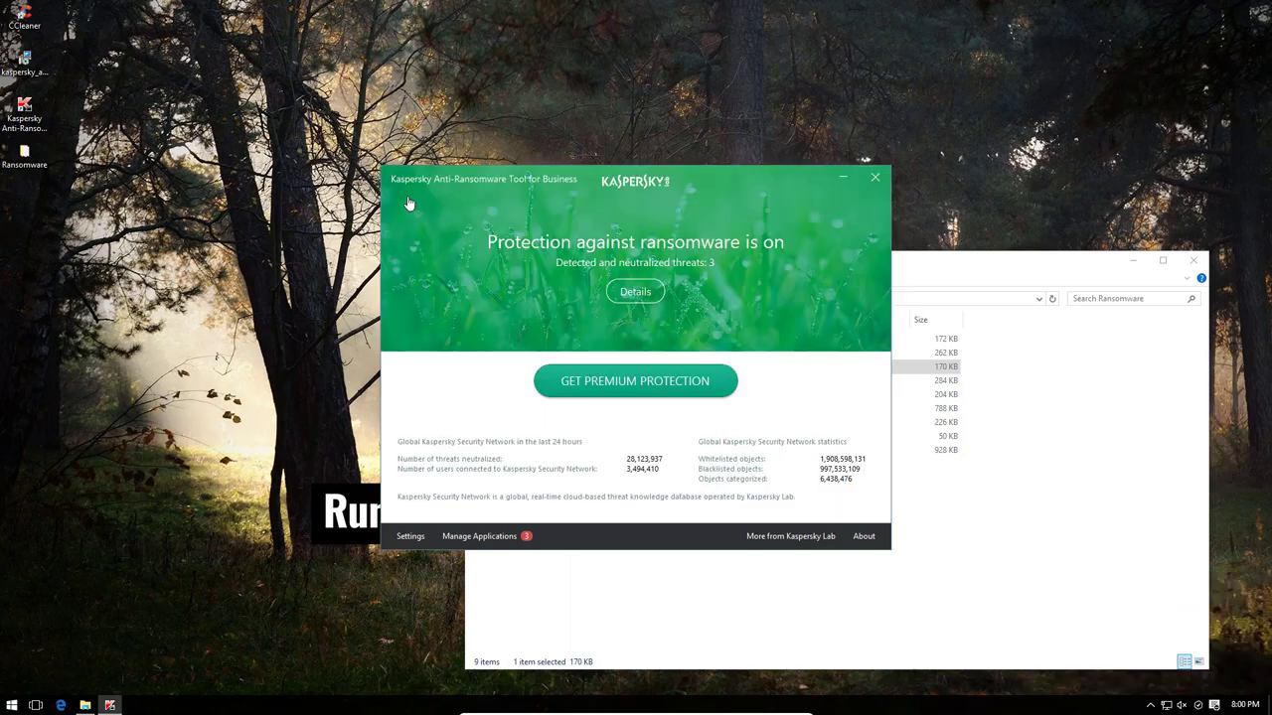
{"action": "left_click", "coordinate": [873, 181]}
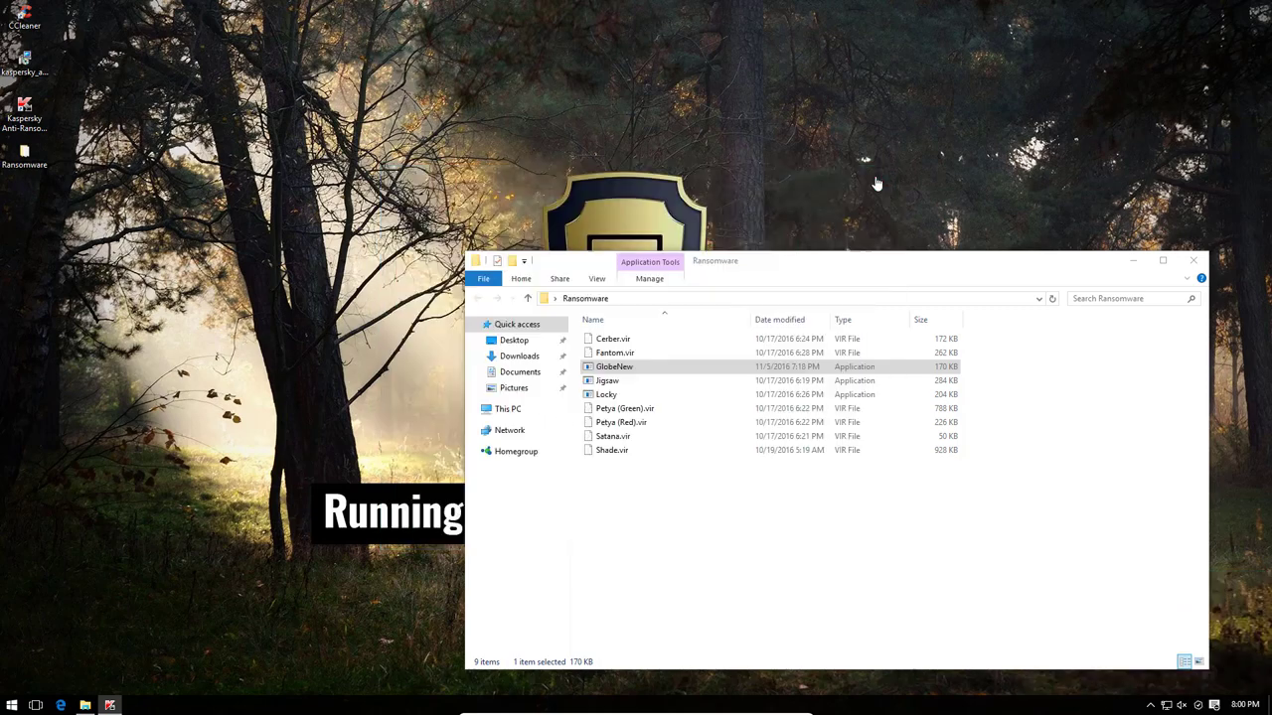
- Rename Fantom.vir to Fantom.exe and dismiss the resulting Kaspersky block notification
{"action": "left_click", "coordinate": [632, 356]}
{"action": "left_click", "coordinate": [633, 355]}
{"action": "left_click", "coordinate": [639, 353]}
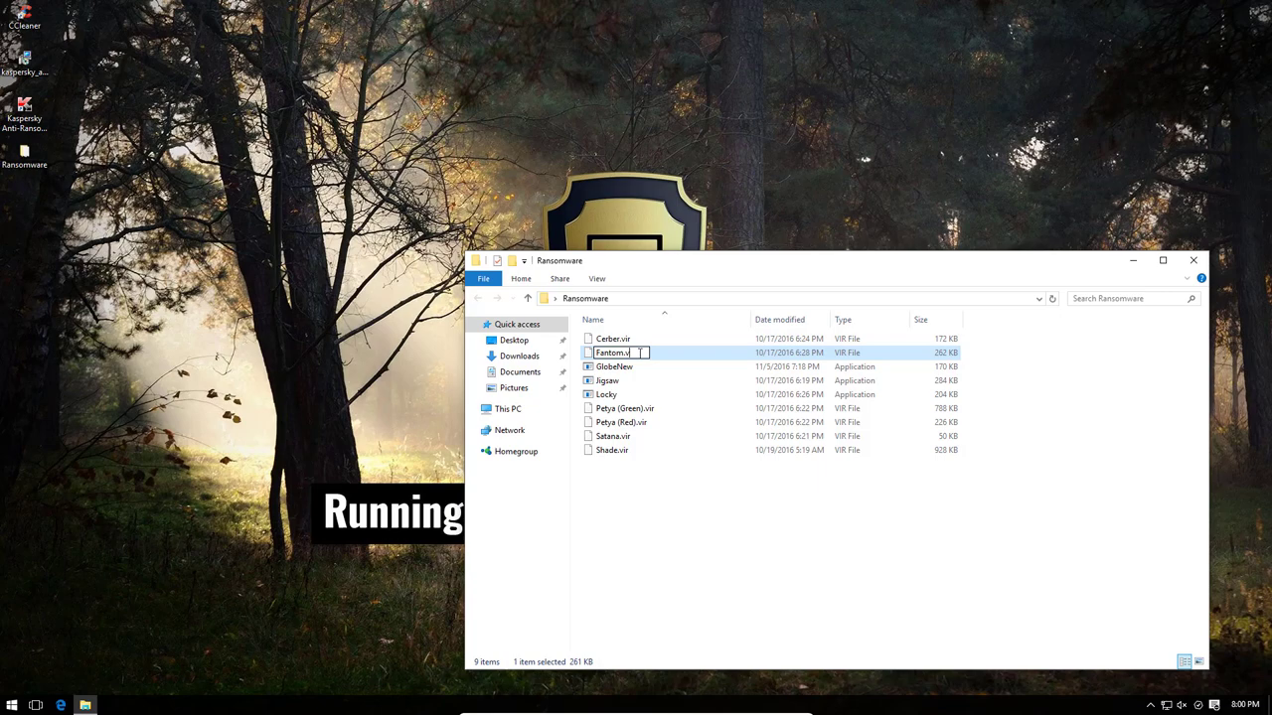
{"action": "key", "text": "BackSpace"}
{"action": "key", "text": "BackSpace"}
{"action": "key", "text": "BackSpace"}
{"action": "type", "text": "exe"}
{"action": "key", "text": "Return"}
{"action": "key", "text": "Return"}
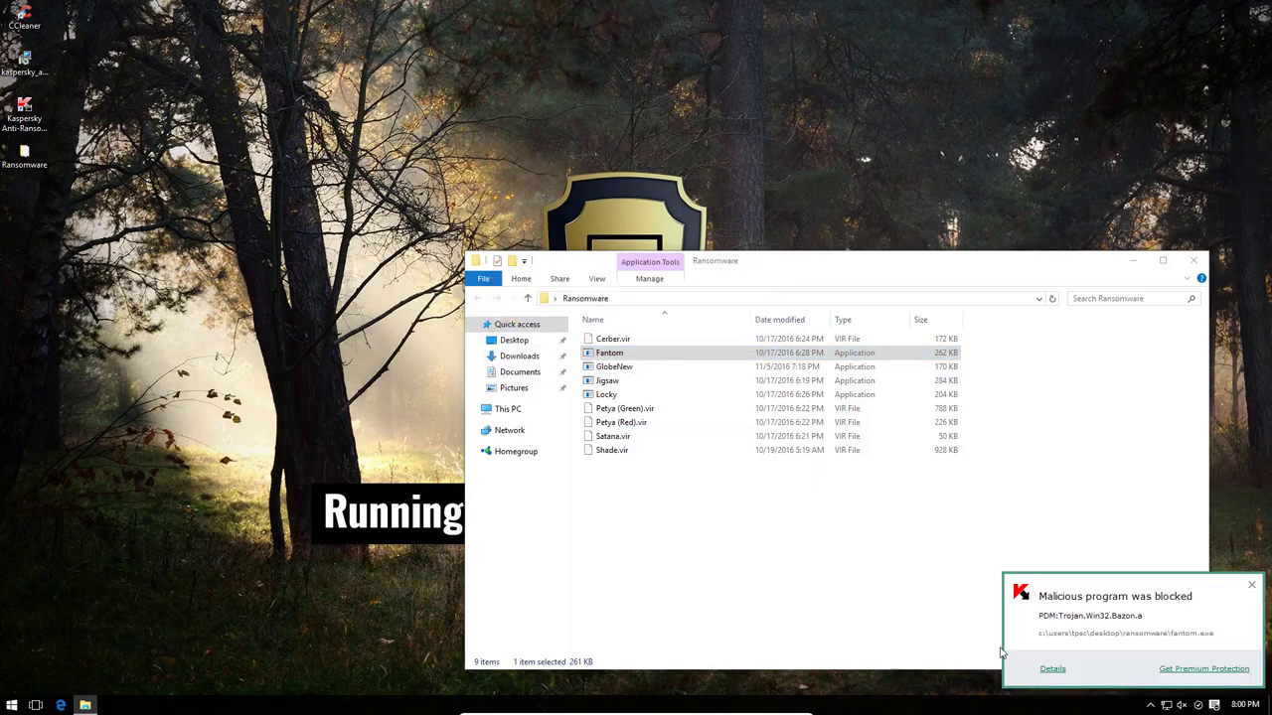
{"action": "left_click", "coordinate": [1251, 586]}
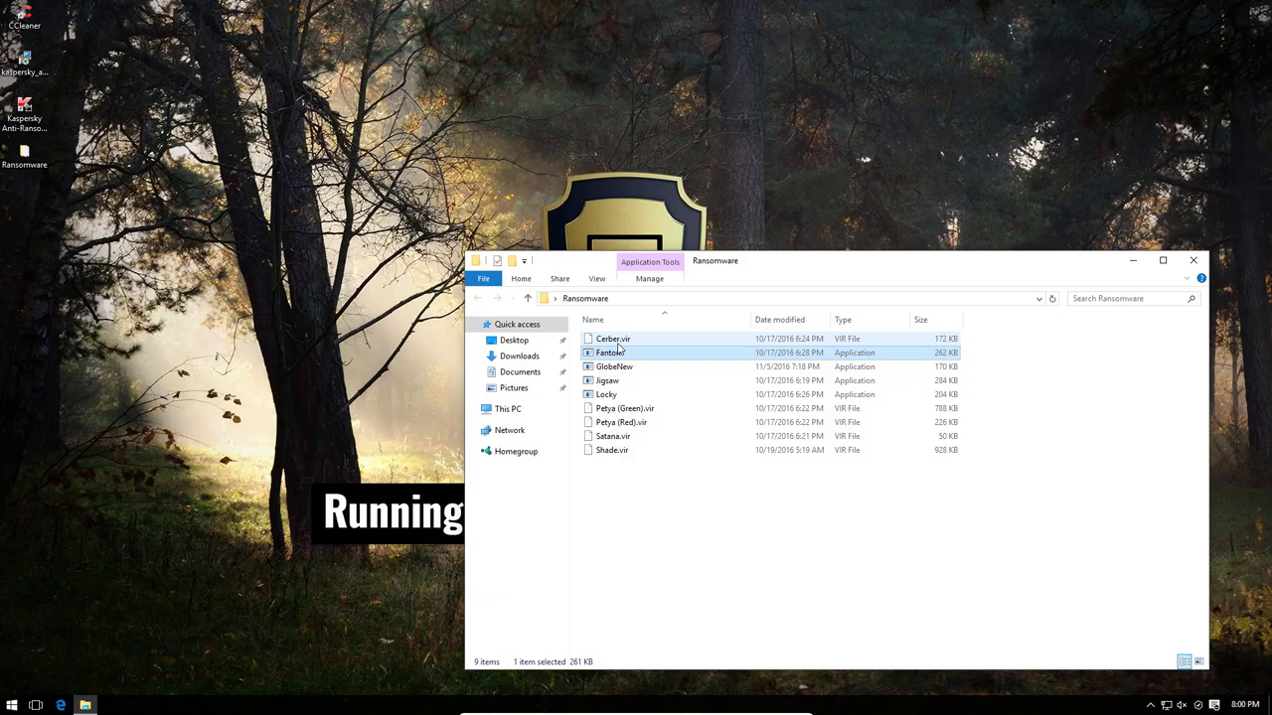
- Rename Cerber.vir to Cerber.exe, run it, and close Kaspersky's block alert
{"action": "left_click", "coordinate": [616, 338]}
{"action": "left_click", "coordinate": [628, 338]}
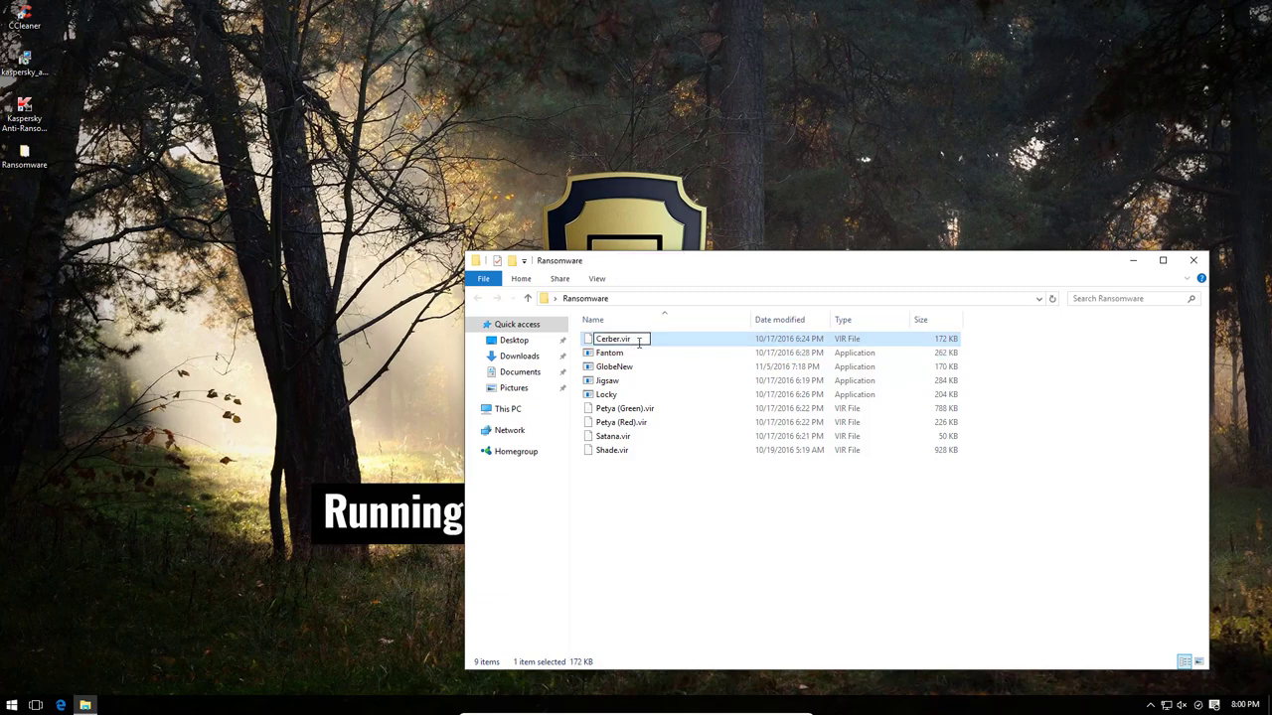
{"action": "key", "text": "BackSpace"}
{"action": "key", "text": "BackSpace"}
{"action": "key", "text": "BackSpace"}
{"action": "type", "text": "exe"}
{"action": "key", "text": "Return"}
{"action": "key", "text": "Return"}
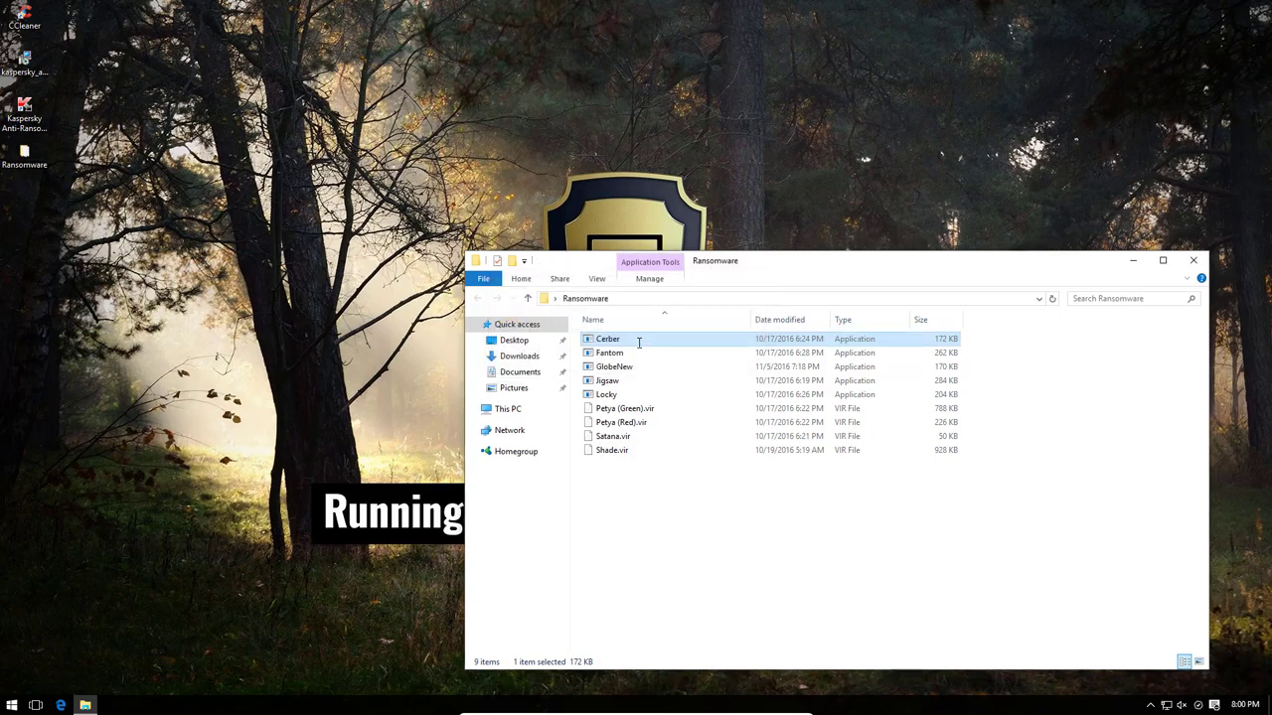
{"action": "double_click", "coordinate": [639, 343]}
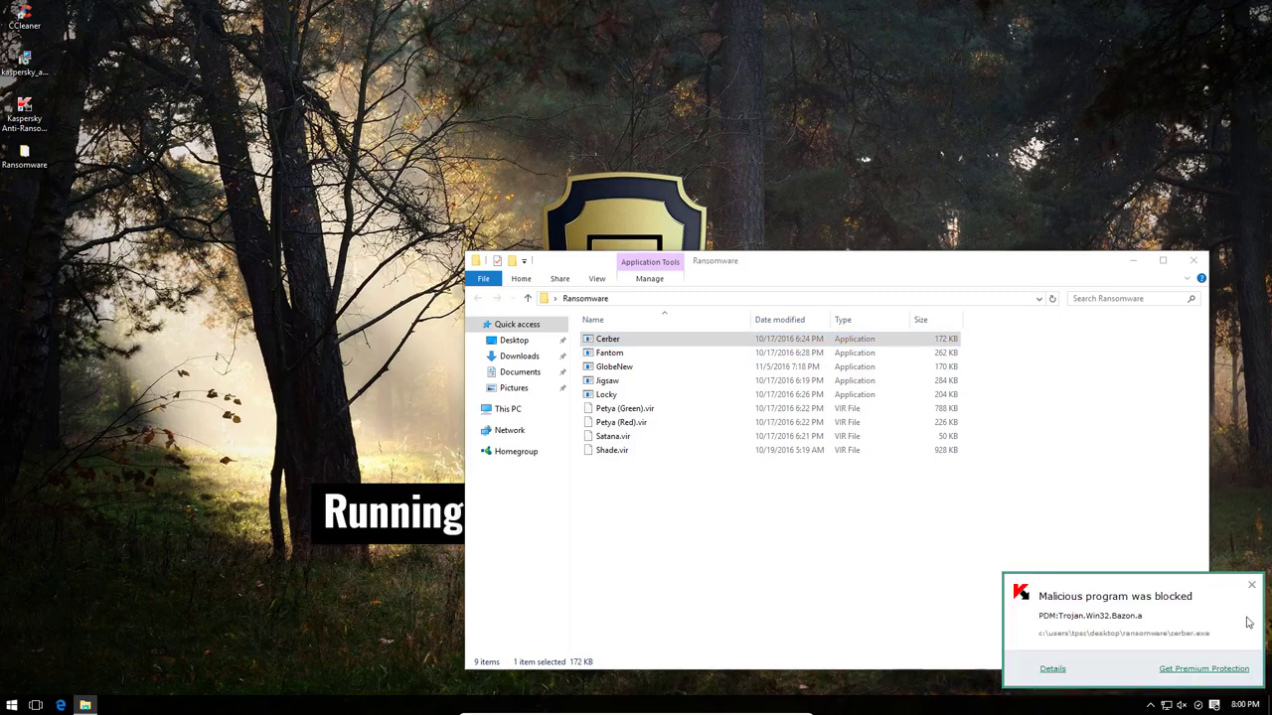
{"action": "left_click", "coordinate": [1252, 586]}
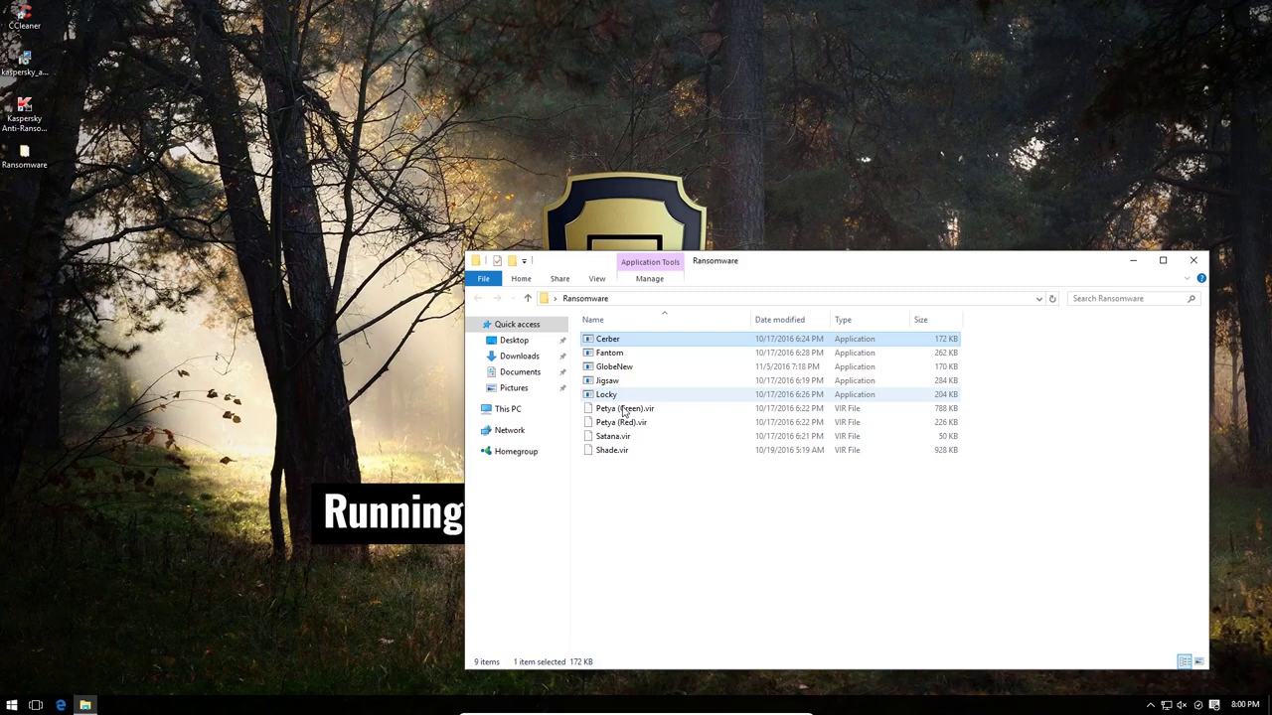
- Rename Shade.vir to Shade.exe and dismiss Kaspersky's block alert
{"action": "left_click", "coordinate": [616, 454]}
{"action": "key", "text": "F2"}
{"action": "left_click", "coordinate": [635, 450]}
{"action": "key", "text": "BackSpace"}
{"action": "key", "text": "BackSpace"}
{"action": "key", "text": "BackSpace"}
{"action": "type", "text": "ex"}
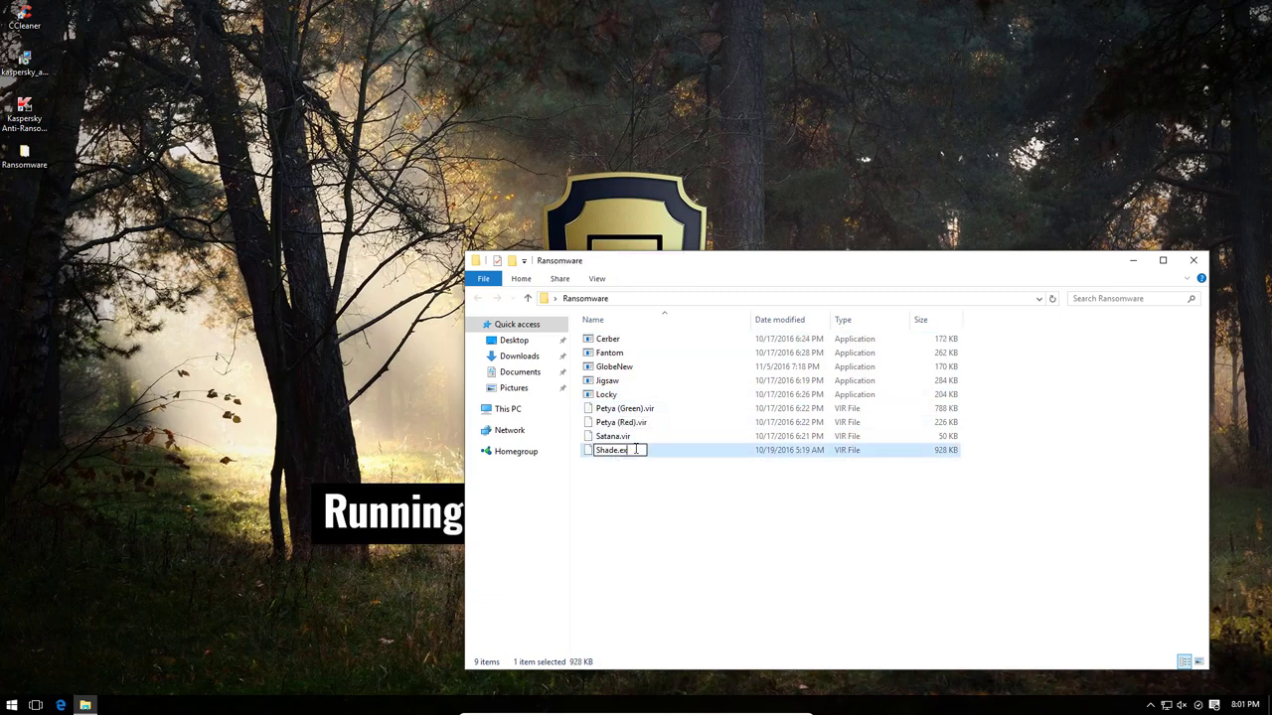
{"action": "type", "text": "e"}
{"action": "key", "text": "Return"}
{"action": "key", "text": "Return"}
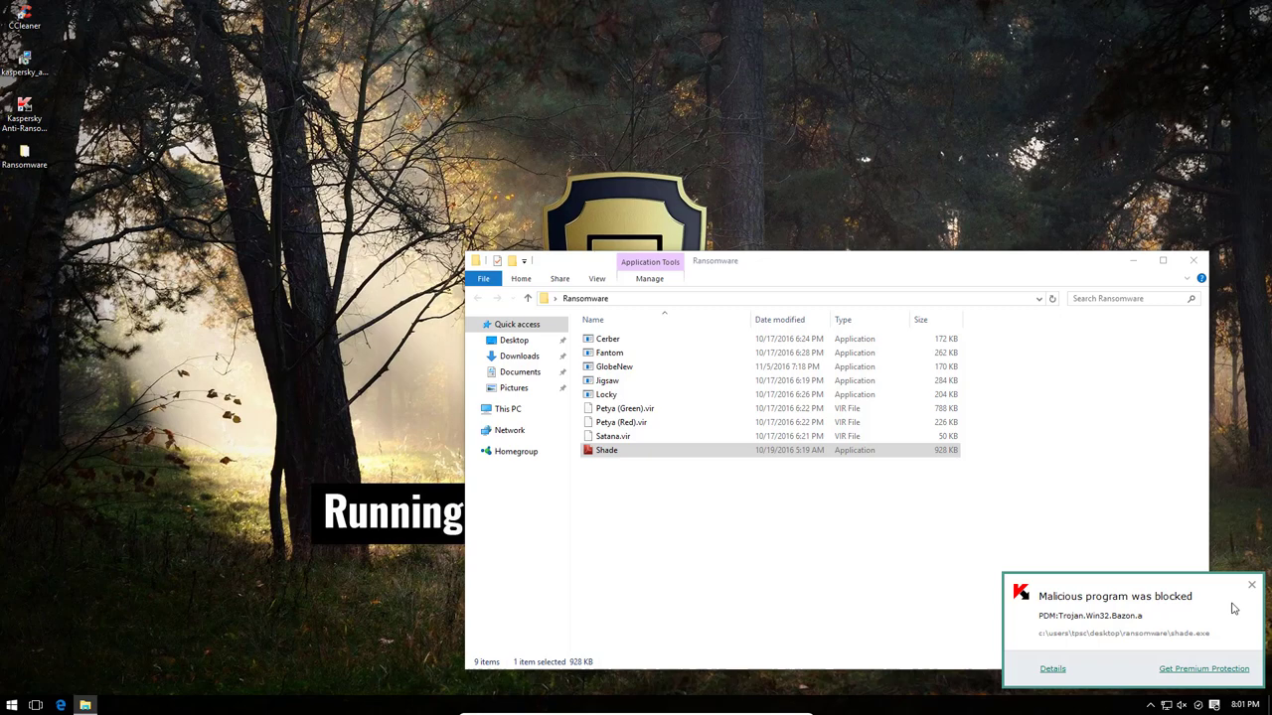
{"action": "left_click", "coordinate": [1250, 588]}
- Rename Satana.vir to Satana.exe and accept the extension-change warning
{"action": "left_click", "coordinate": [628, 439]}
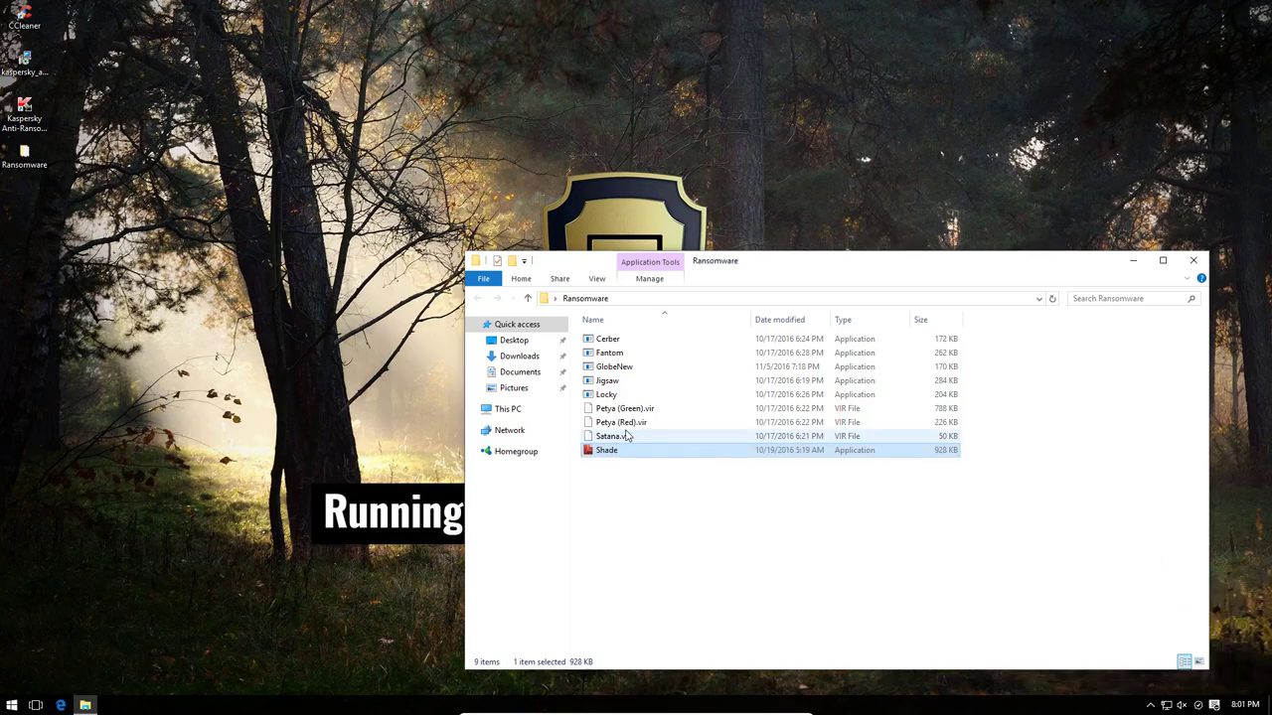
{"action": "left_click", "coordinate": [631, 438]}
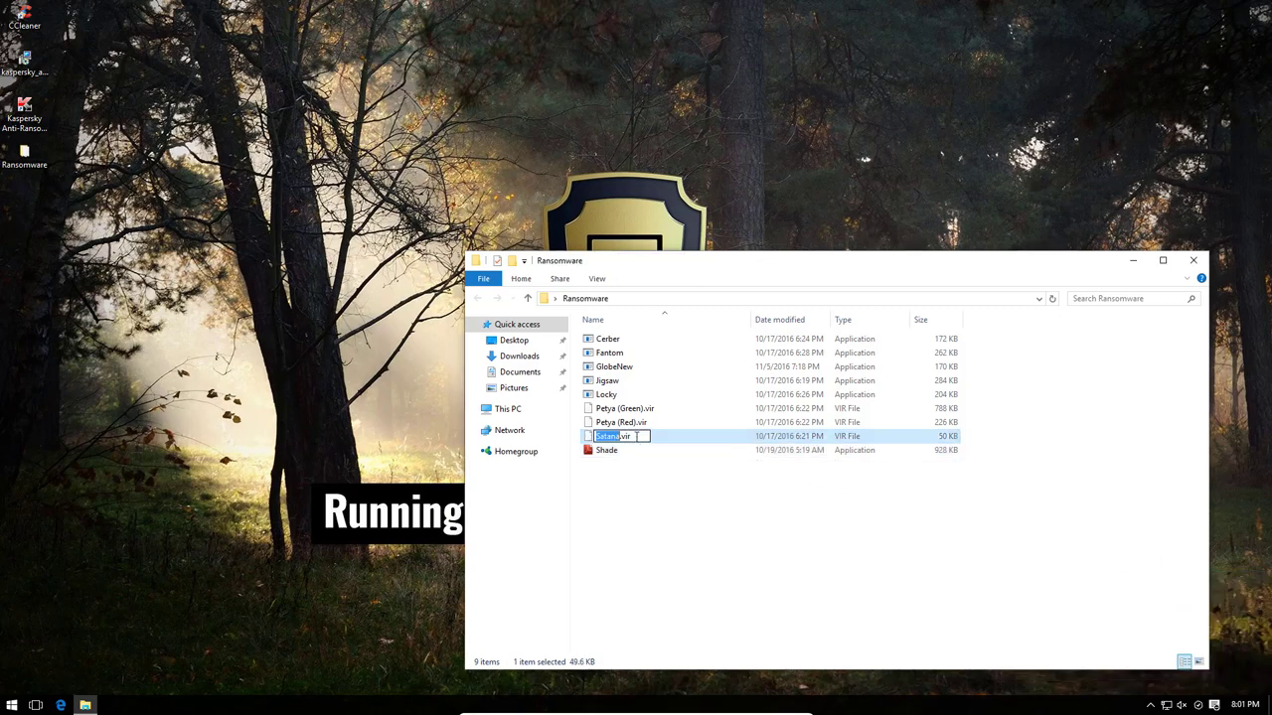
{"action": "left_click", "coordinate": [637, 437]}
{"action": "key", "text": "BackSpace"}
{"action": "key", "text": "BackSpace"}
{"action": "key", "text": "BackSpace"}
{"action": "type", "text": "exe"}
{"action": "key", "text": "Return"}
{"action": "key", "text": "Return"}
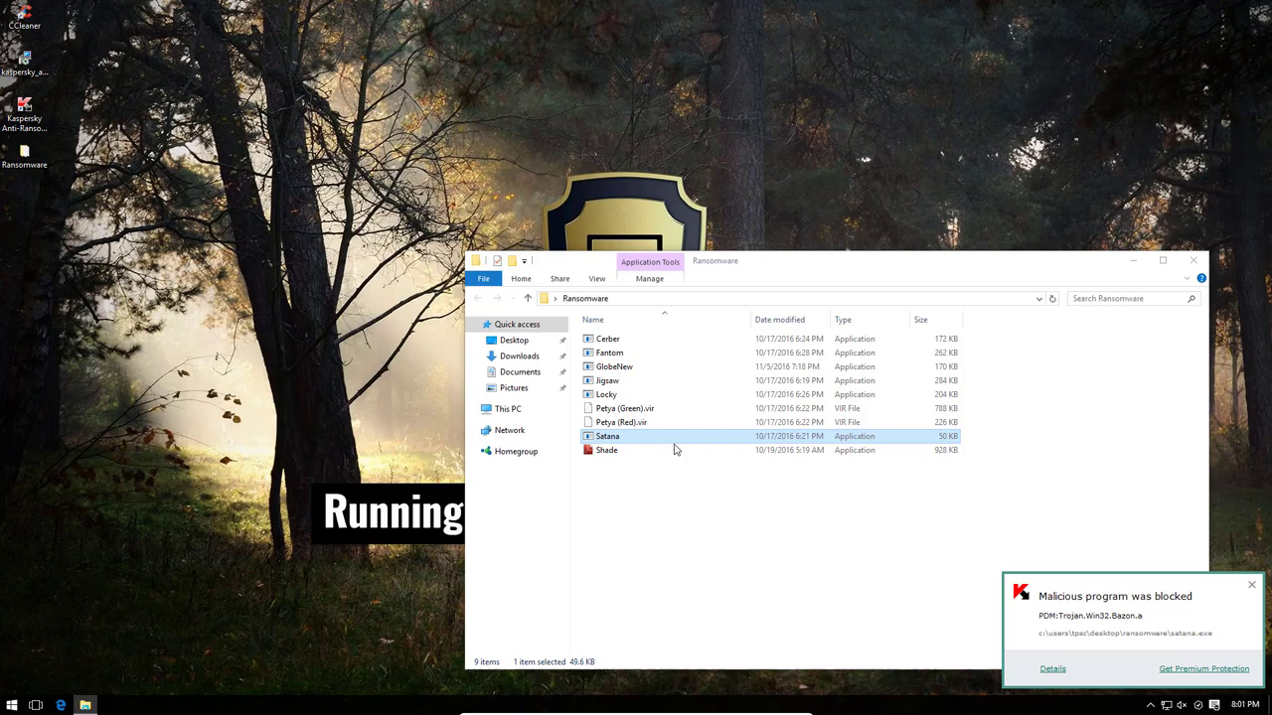
- Dismiss the previous block alert and rename Petya (Red).vir to Petya (Red).exe
{"action": "left_click", "coordinate": [1259, 591]}
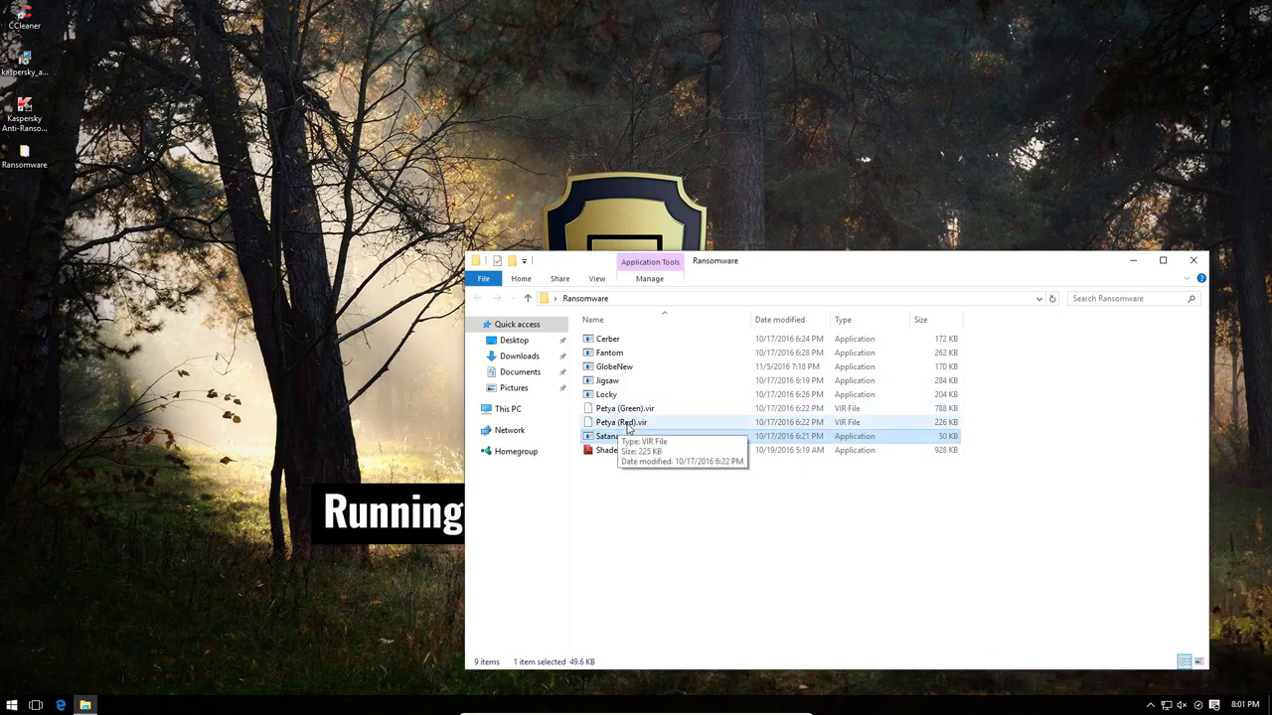
{"action": "left_click", "coordinate": [636, 422]}
{"action": "left_click", "coordinate": [650, 425]}
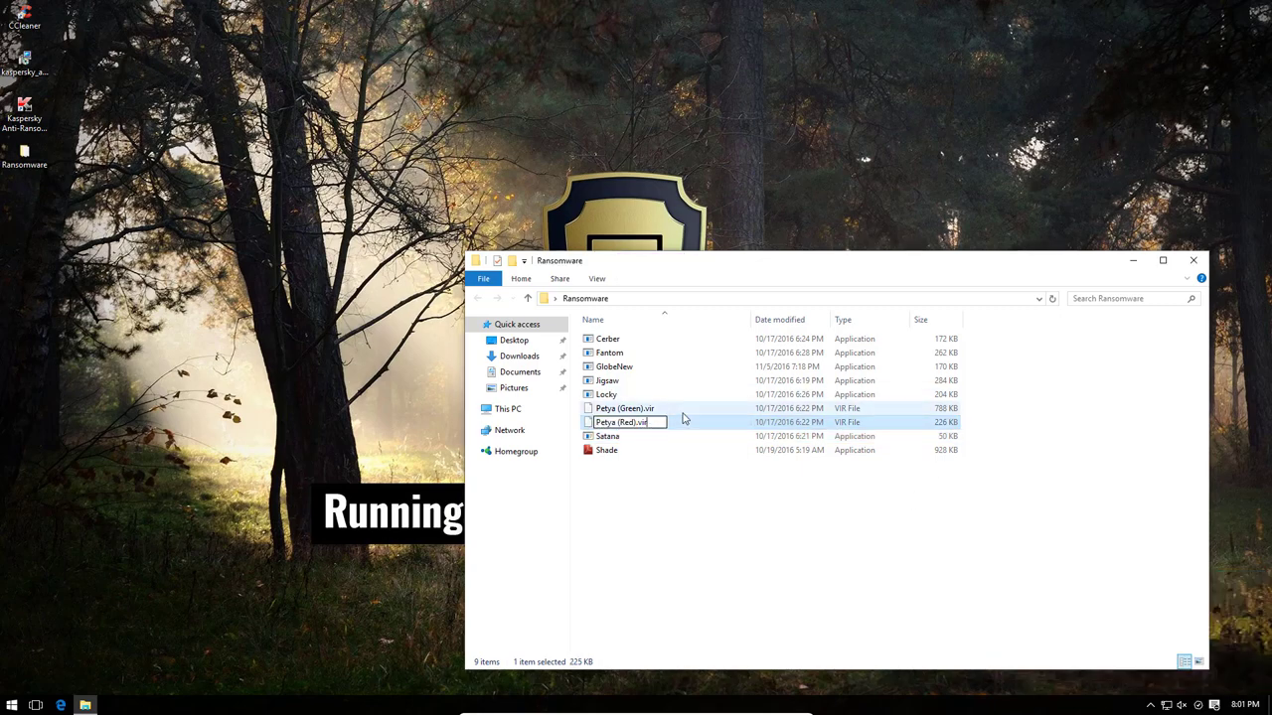
{"action": "key", "text": "BackSpace"}
{"action": "key", "text": "BackSpace"}
{"action": "key", "text": "BackSpace"}
{"action": "type", "text": "exe"}
{"action": "key", "text": "Return"}
{"action": "key", "text": "Return"}
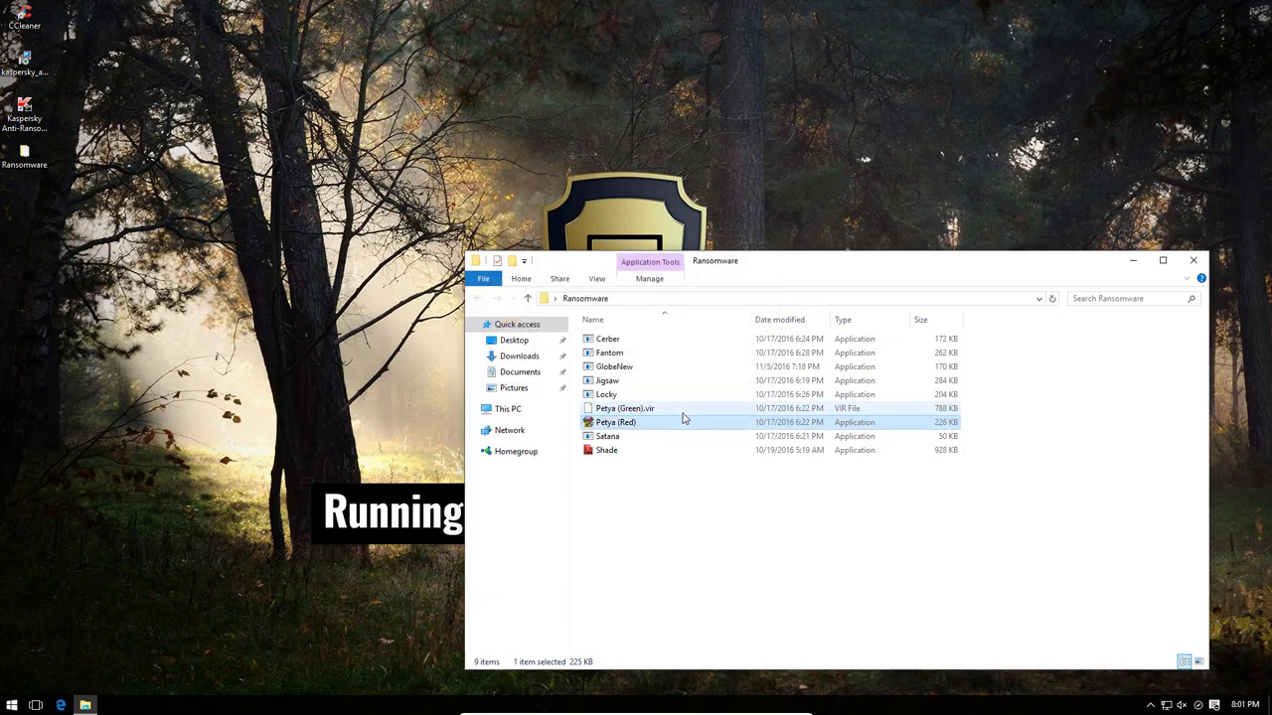
{"action": "key", "text": "Return"}
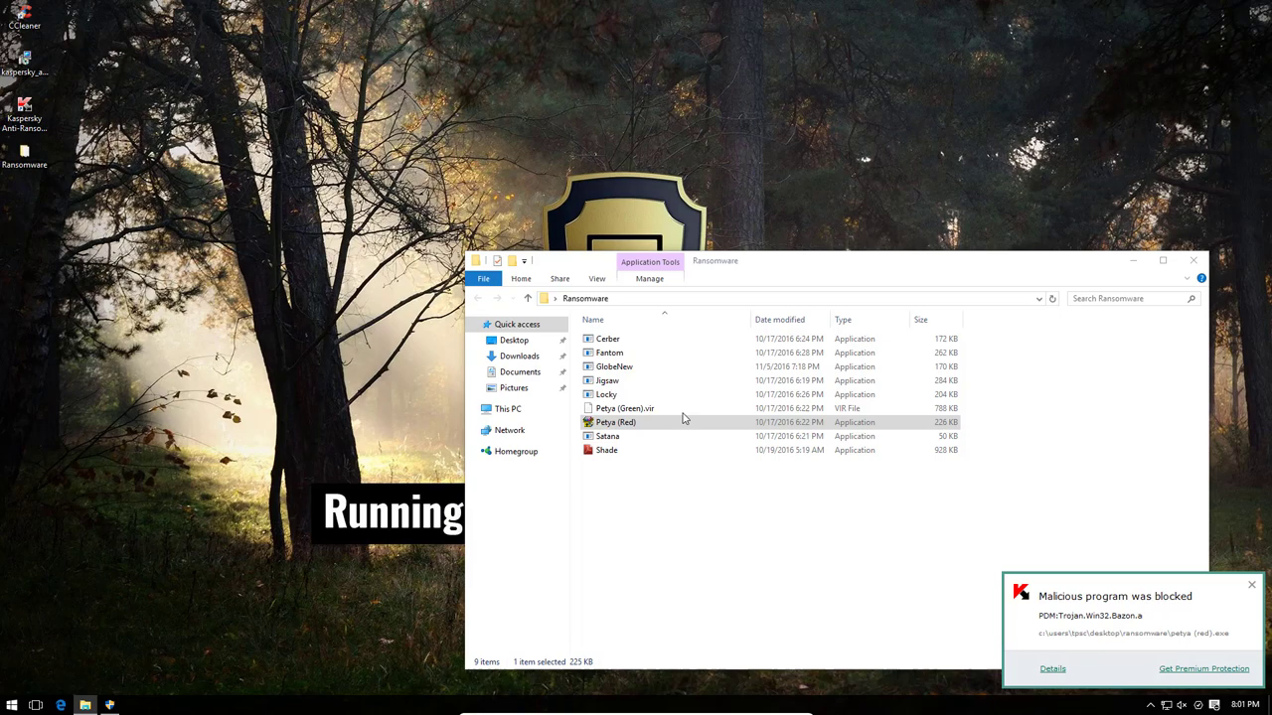
- Close Kaspersky's block alert, approve the UAC prompt, and cancel the network error
{"action": "left_click", "coordinate": [1251, 586]}
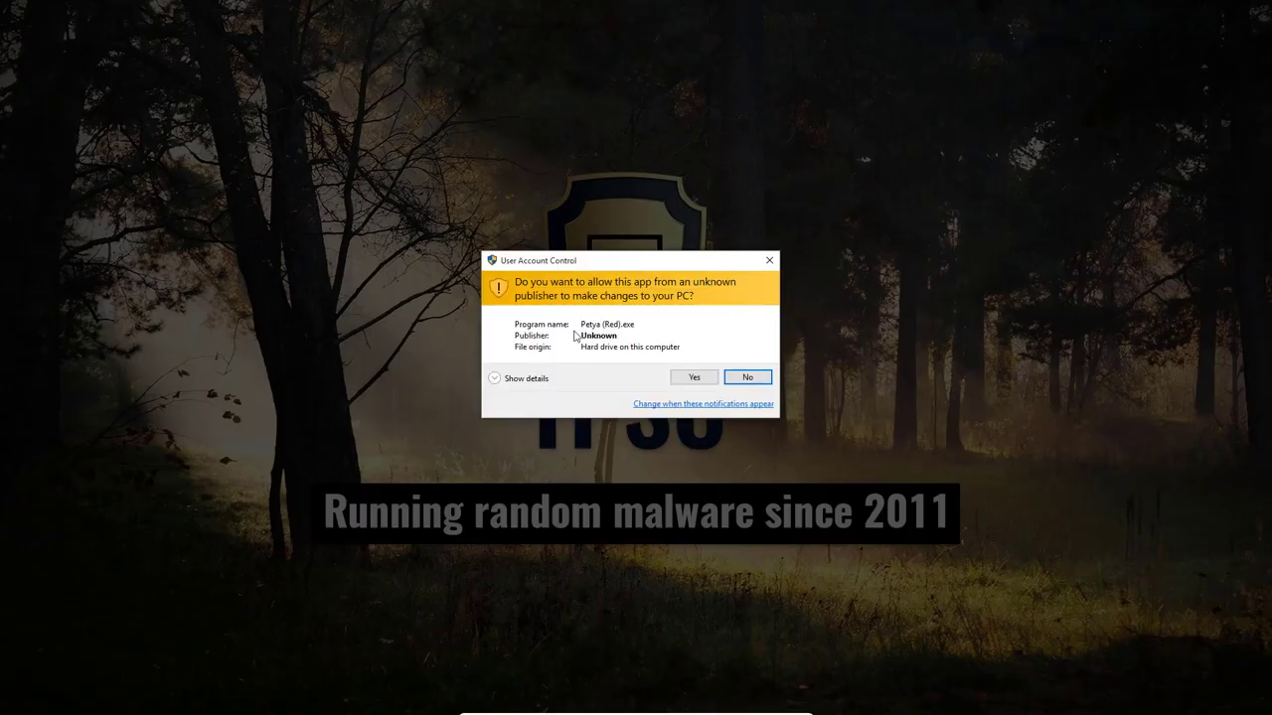
{"action": "left_click", "coordinate": [688, 381]}
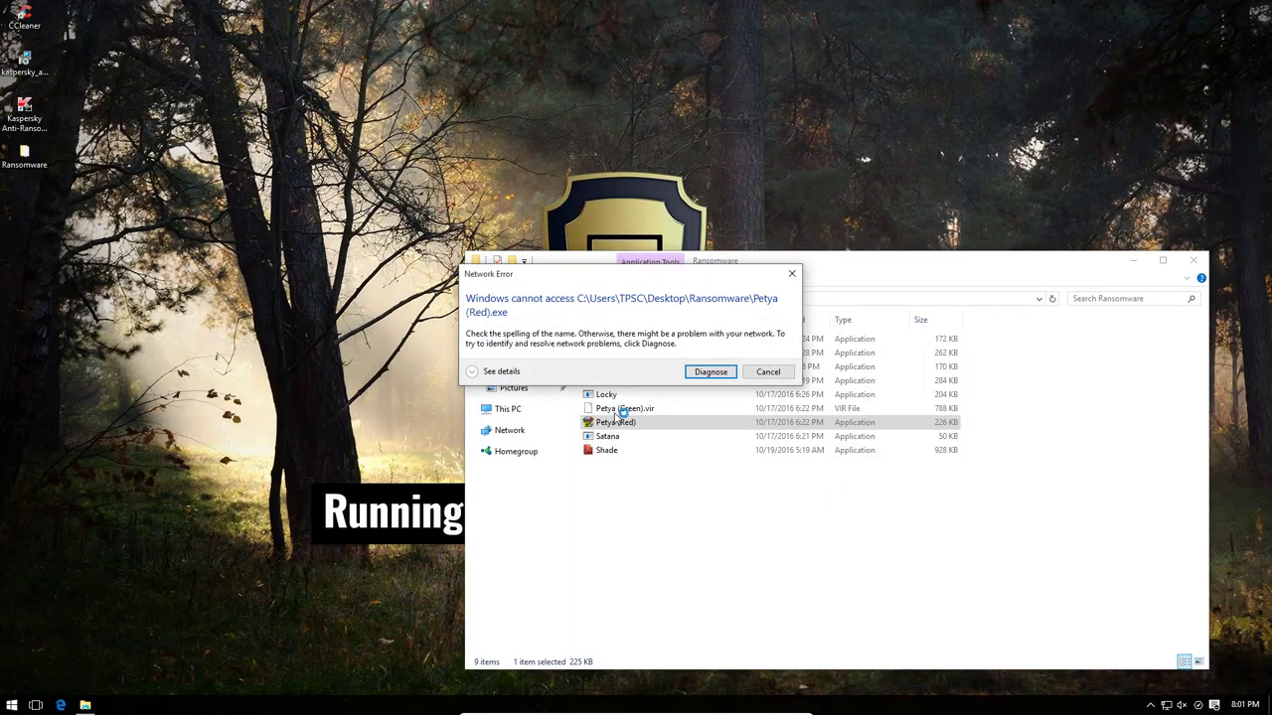
{"action": "left_click", "coordinate": [766, 373]}
- Rename Petya (Green).vir to Petya (Green).exe and accept the extension-change warning
{"action": "left_click", "coordinate": [656, 410]}
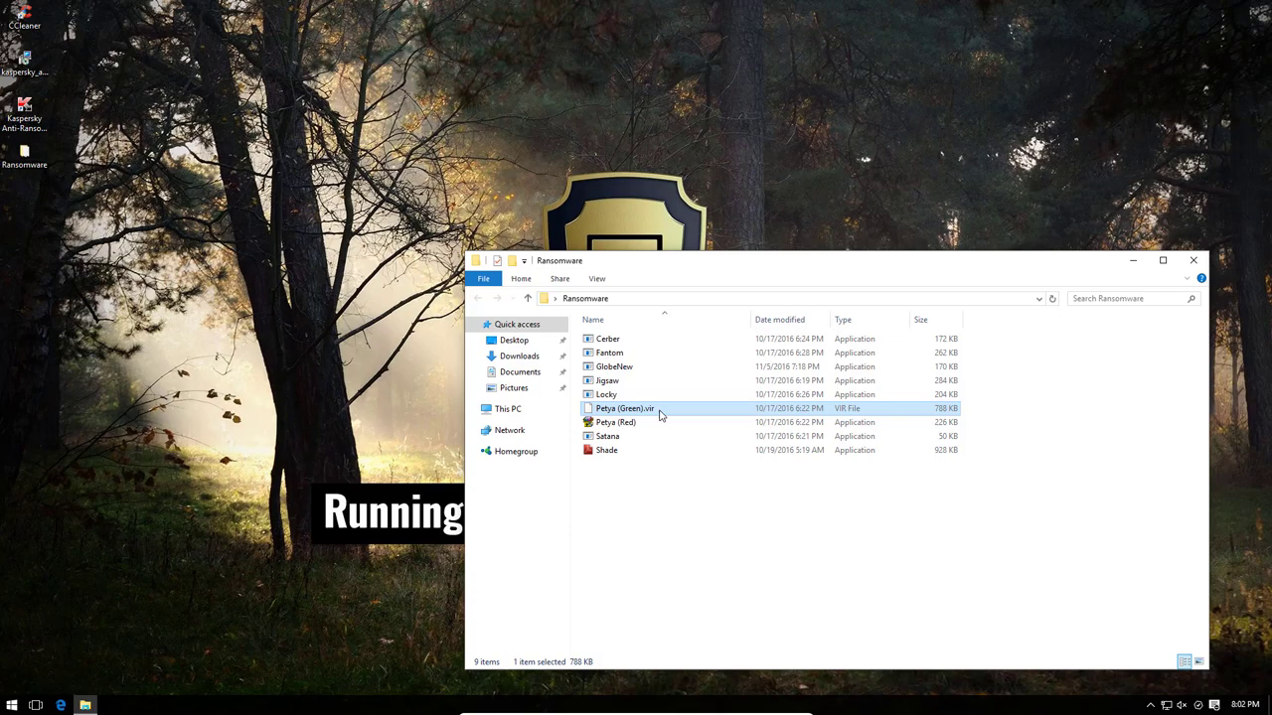
{"action": "left_click", "coordinate": [662, 414]}
{"action": "left_click", "coordinate": [661, 410]}
{"action": "key", "text": "BackSpace"}
{"action": "key", "text": "BackSpace"}
{"action": "key", "text": "BackSpace"}
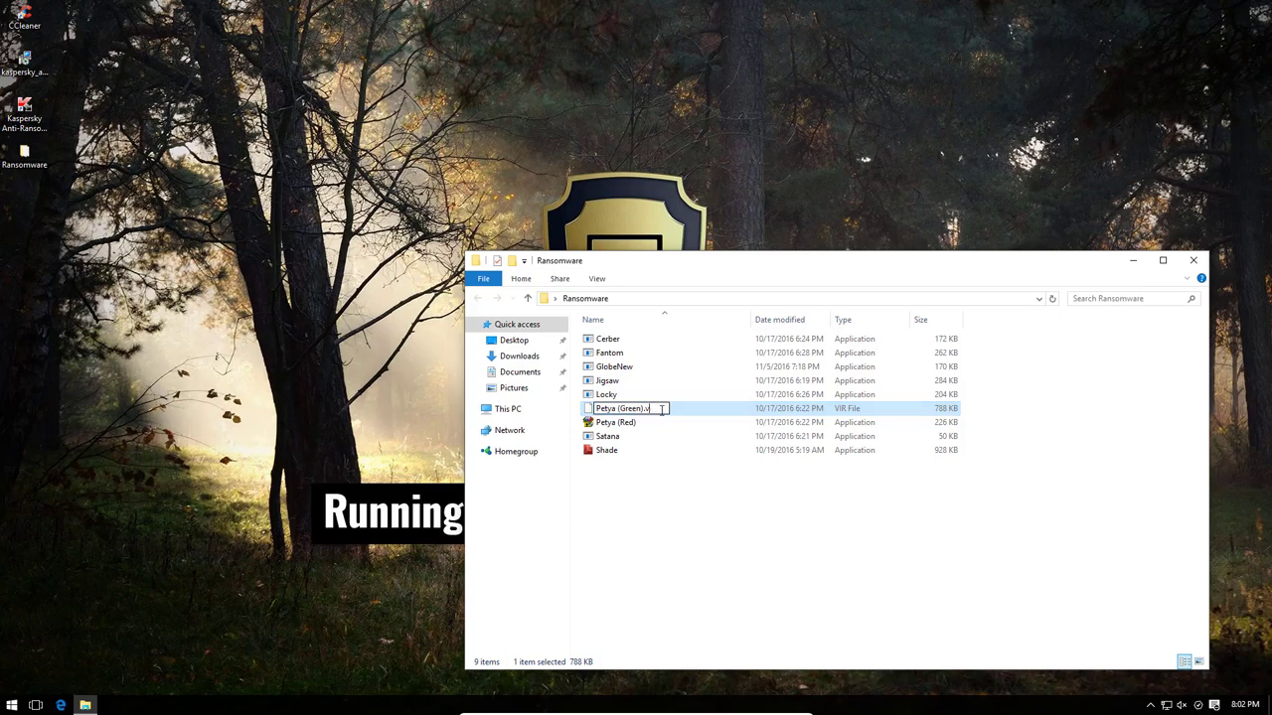
{"action": "type", "text": "exe"}
{"action": "key", "text": "Return"}
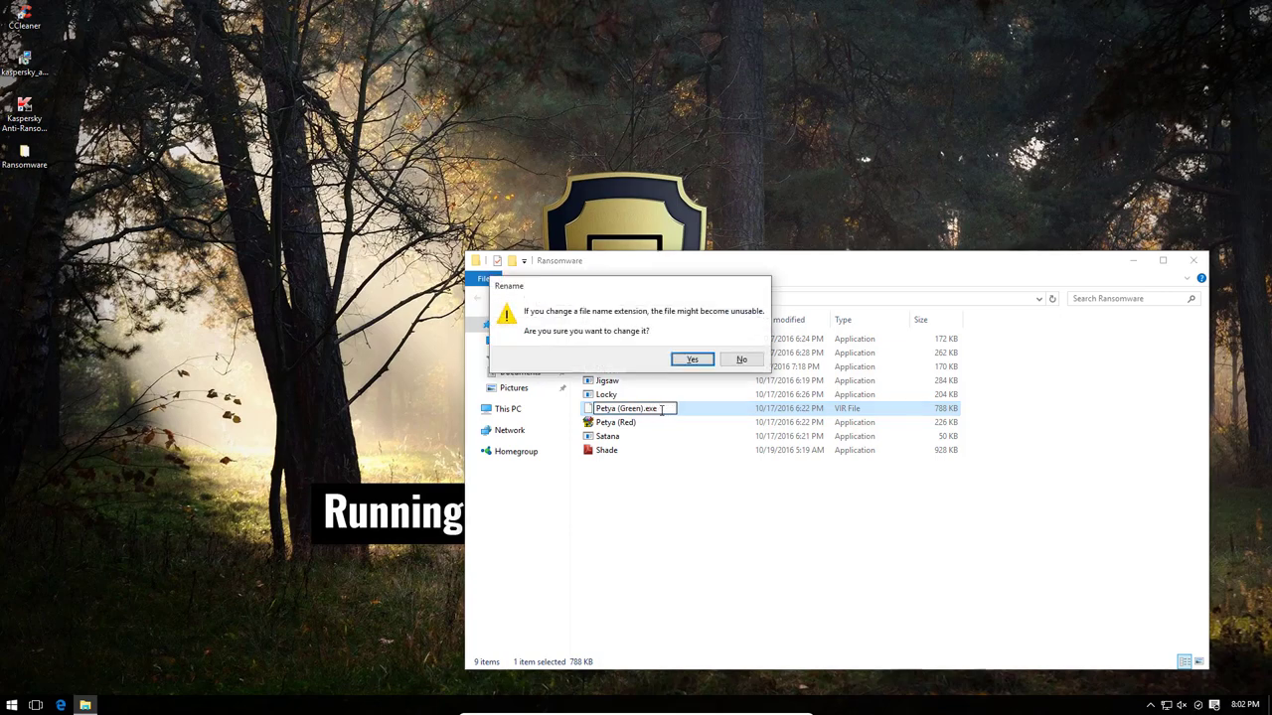
{"action": "key", "text": "Return"}
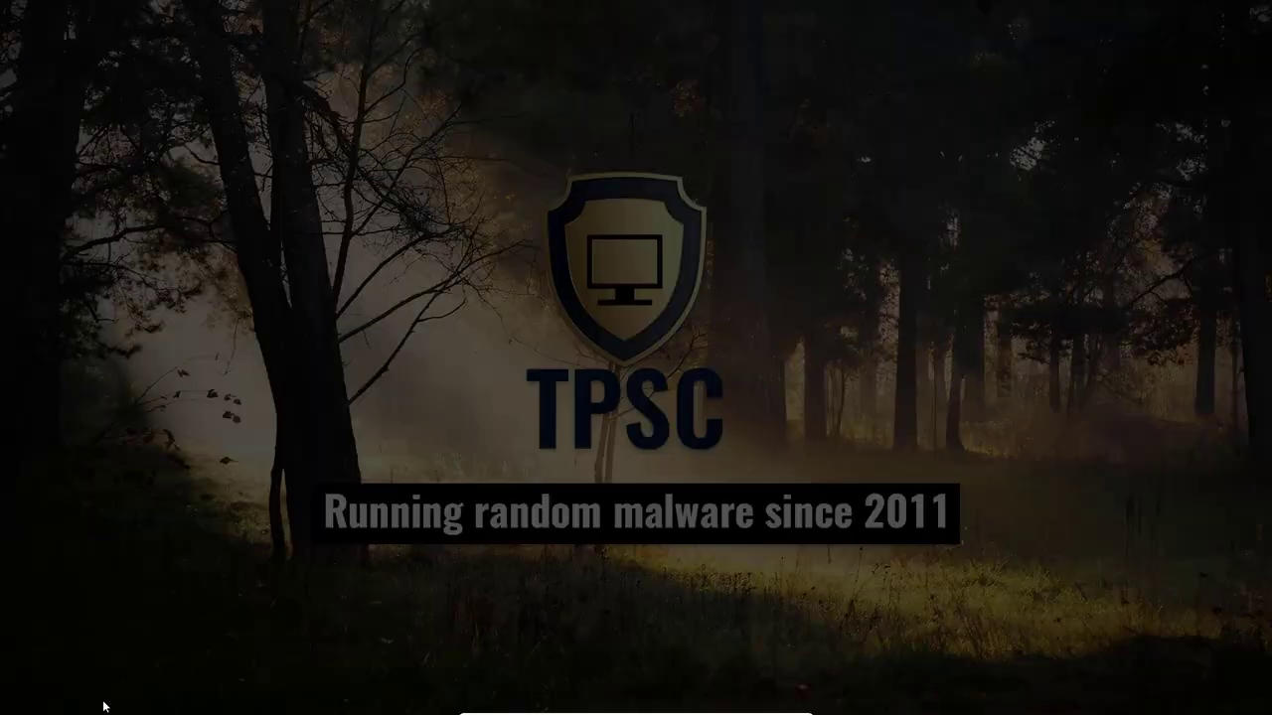
- Approve UAC, cancel the network error, close Explorer, and open Kaspersky's overview showing 9 threats
{"action": "left_click", "coordinate": [688, 377]}
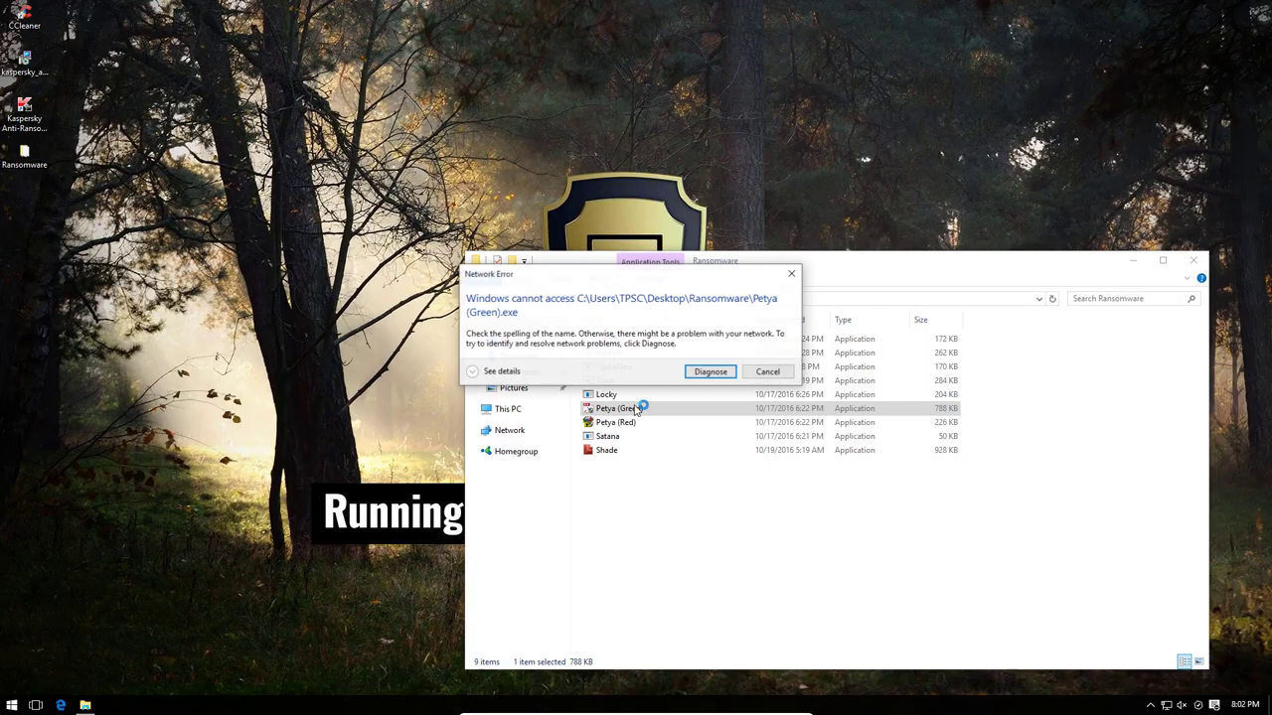
{"action": "left_click", "coordinate": [768, 373]}
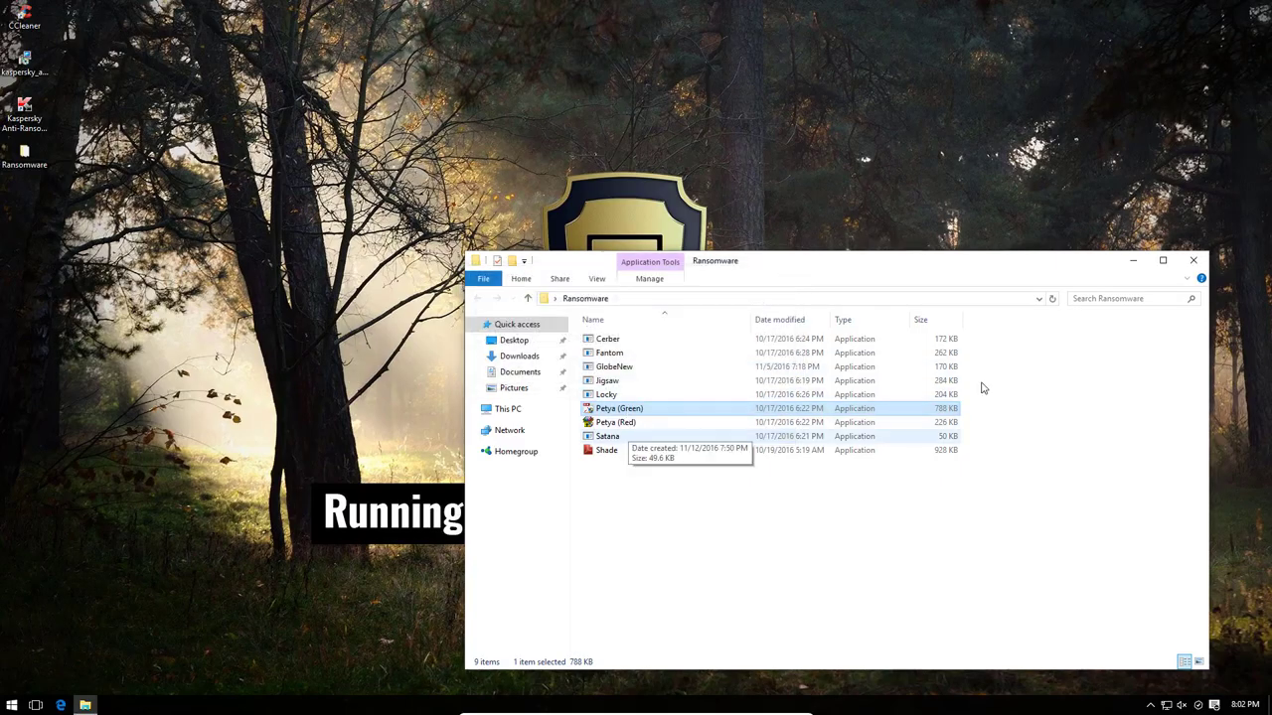
{"action": "left_click", "coordinate": [1196, 262]}
{"action": "left_click", "coordinate": [1197, 705]}
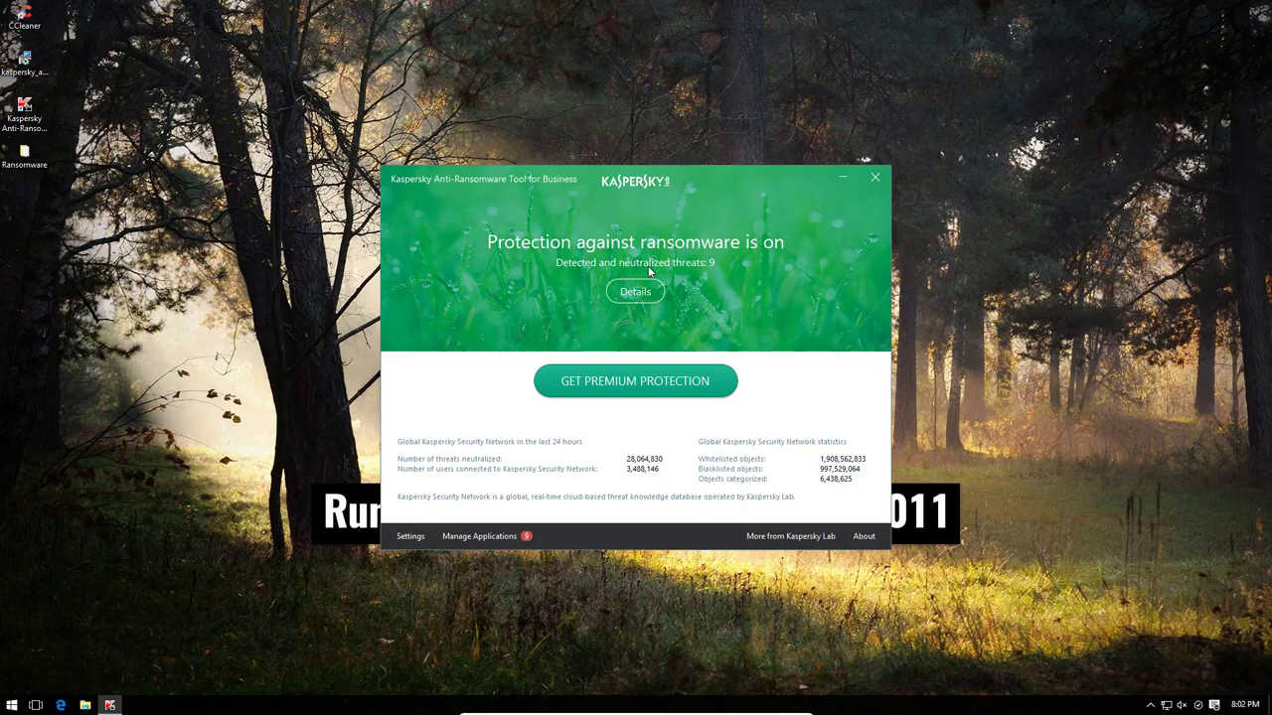
{"action": "left_click", "coordinate": [484, 537]}
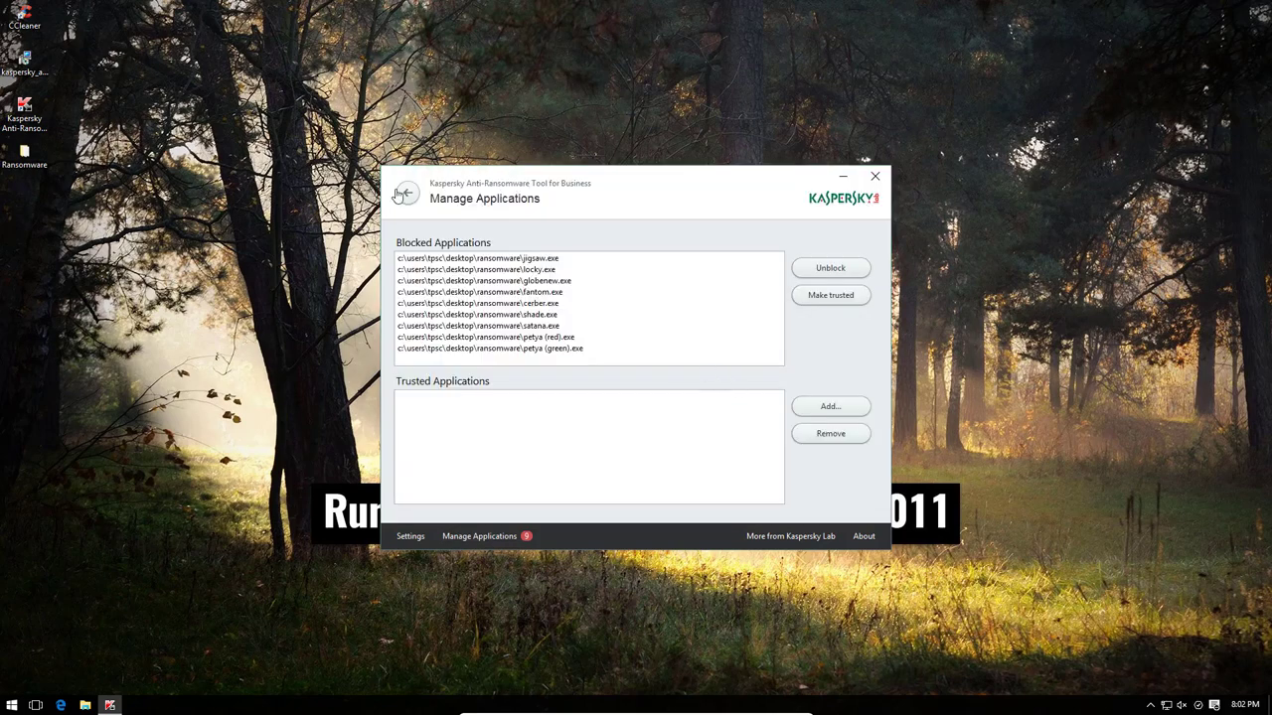
{"action": "left_click", "coordinate": [601, 270]}
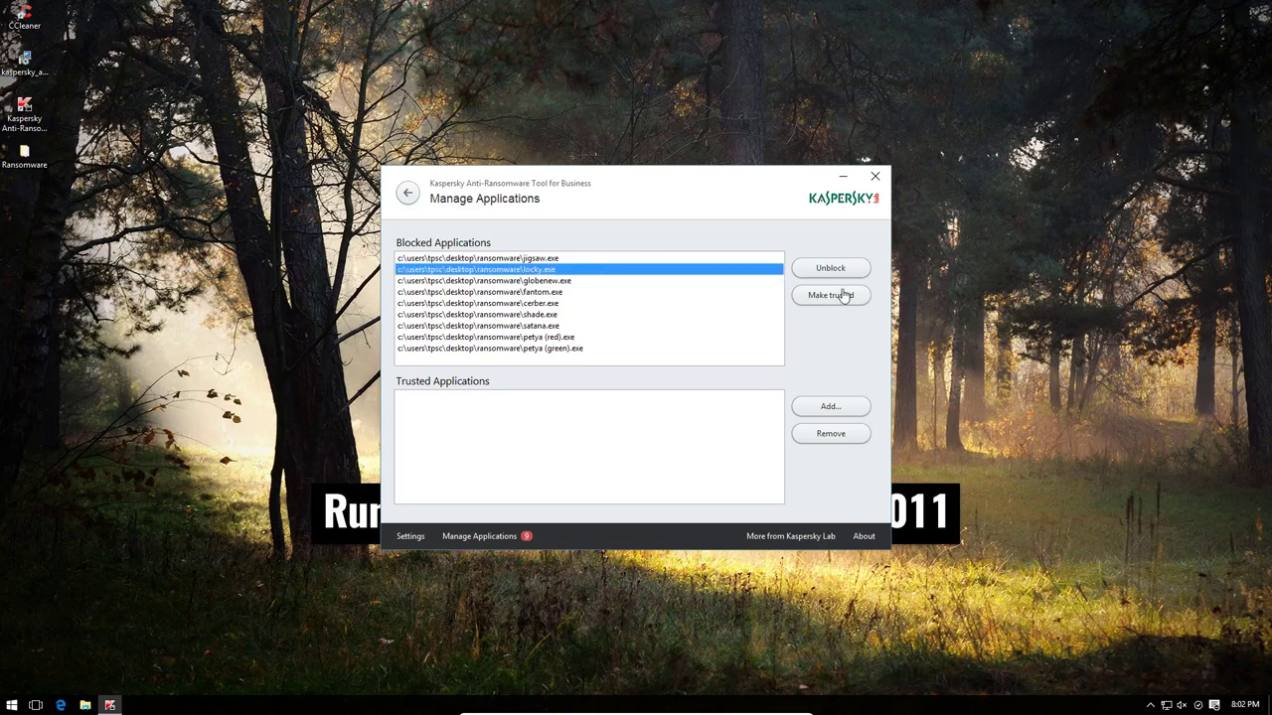
{"action": "left_click", "coordinate": [408, 193]}
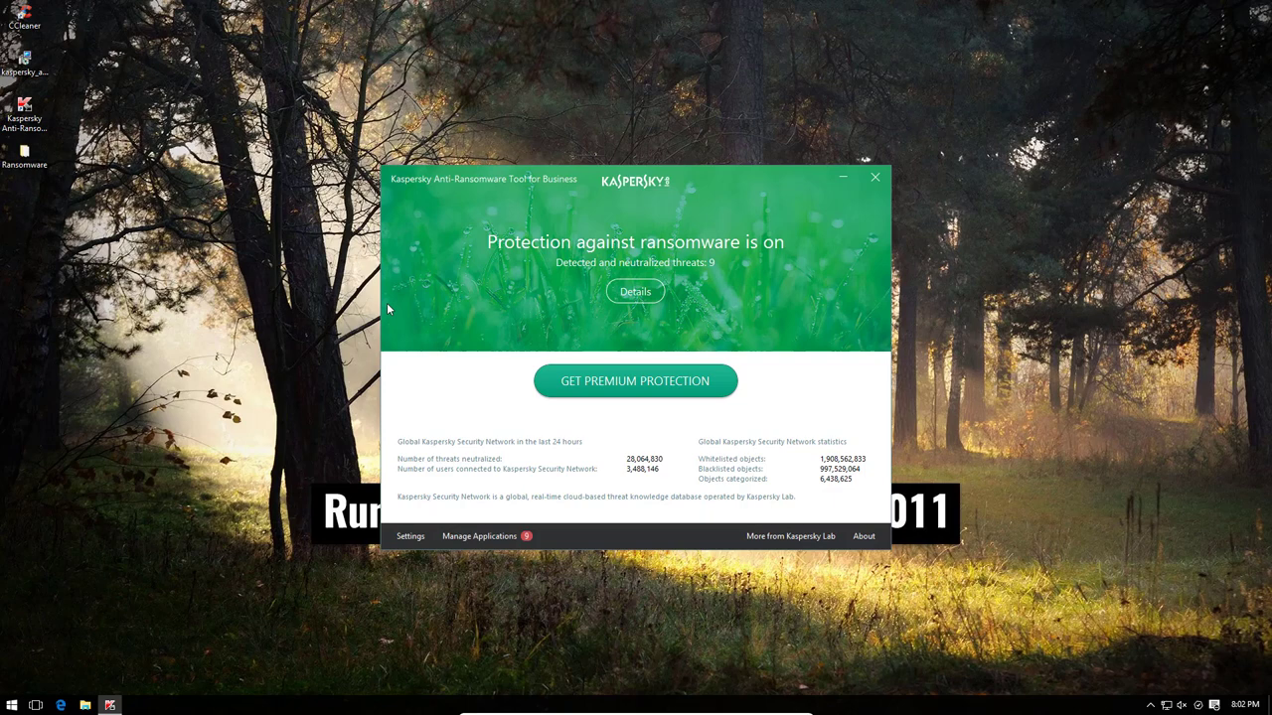
{"action": "right_click", "coordinate": [235, 706]}
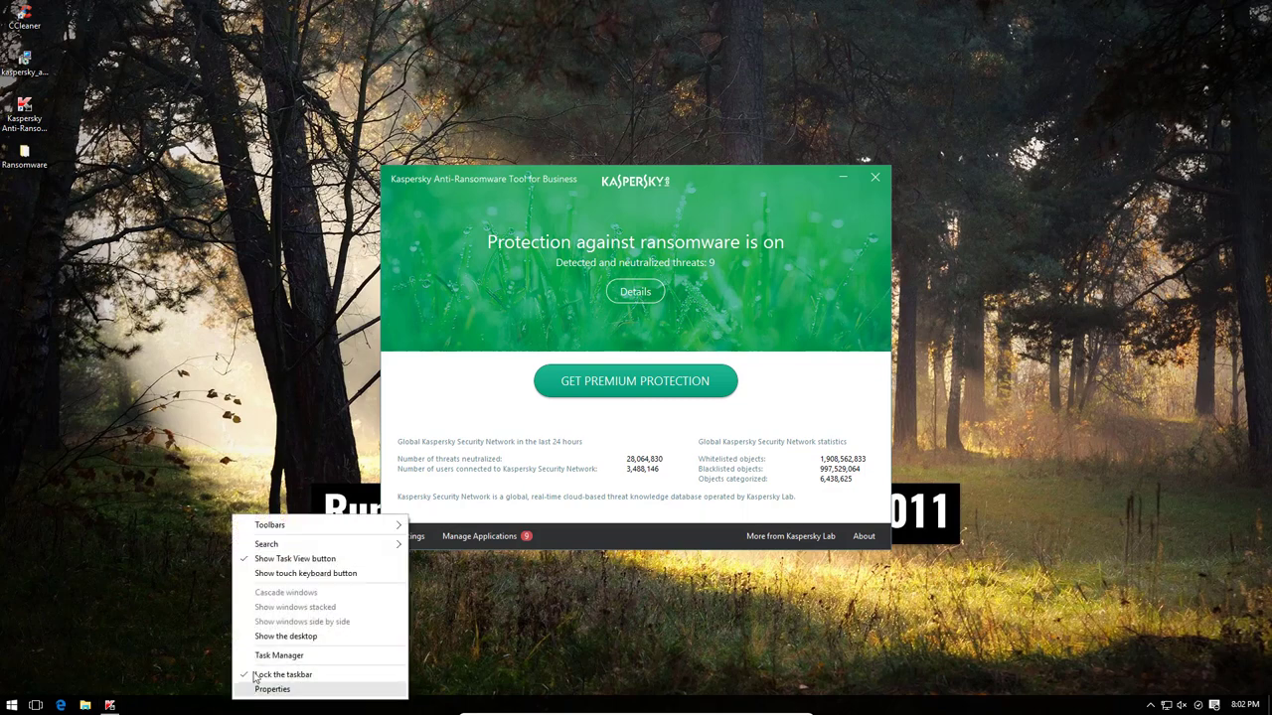
{"action": "left_click", "coordinate": [254, 653]}
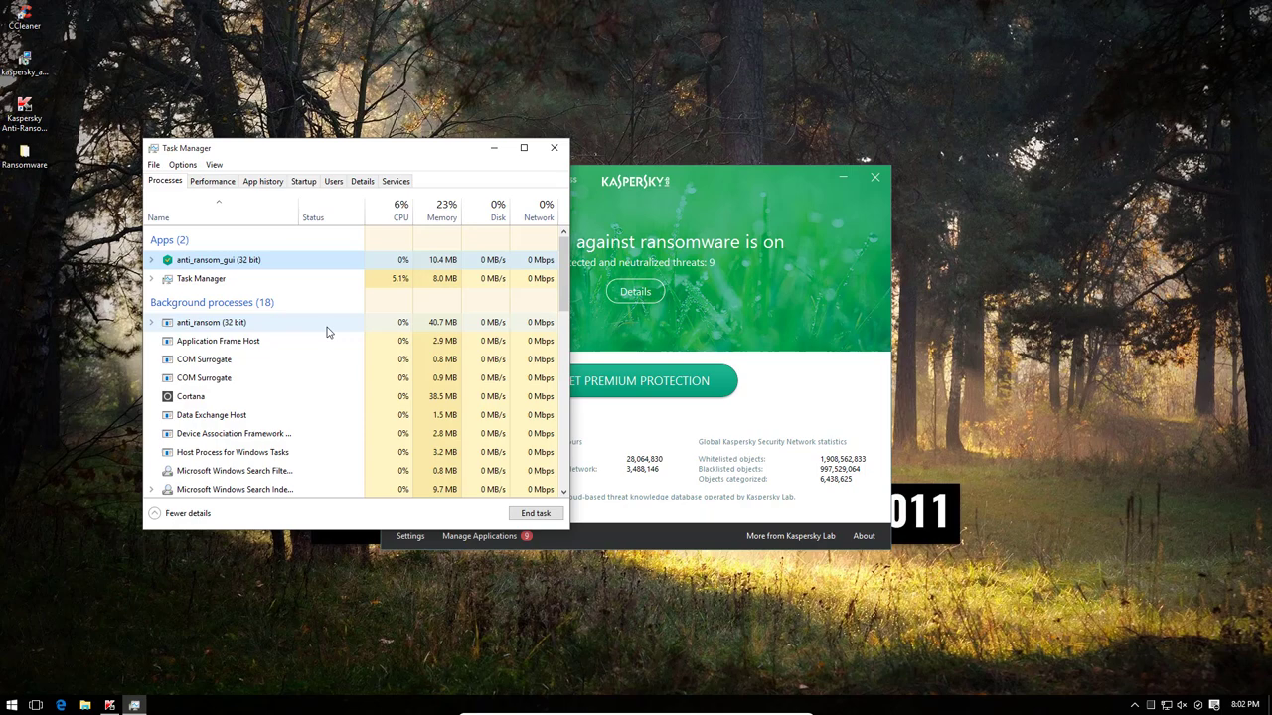
{"action": "scroll", "coordinate": [326, 333], "scroll_direction": "down", "scroll_amount": 3}
{"action": "scroll", "coordinate": [327, 334], "scroll_direction": "down", "scroll_amount": 8}
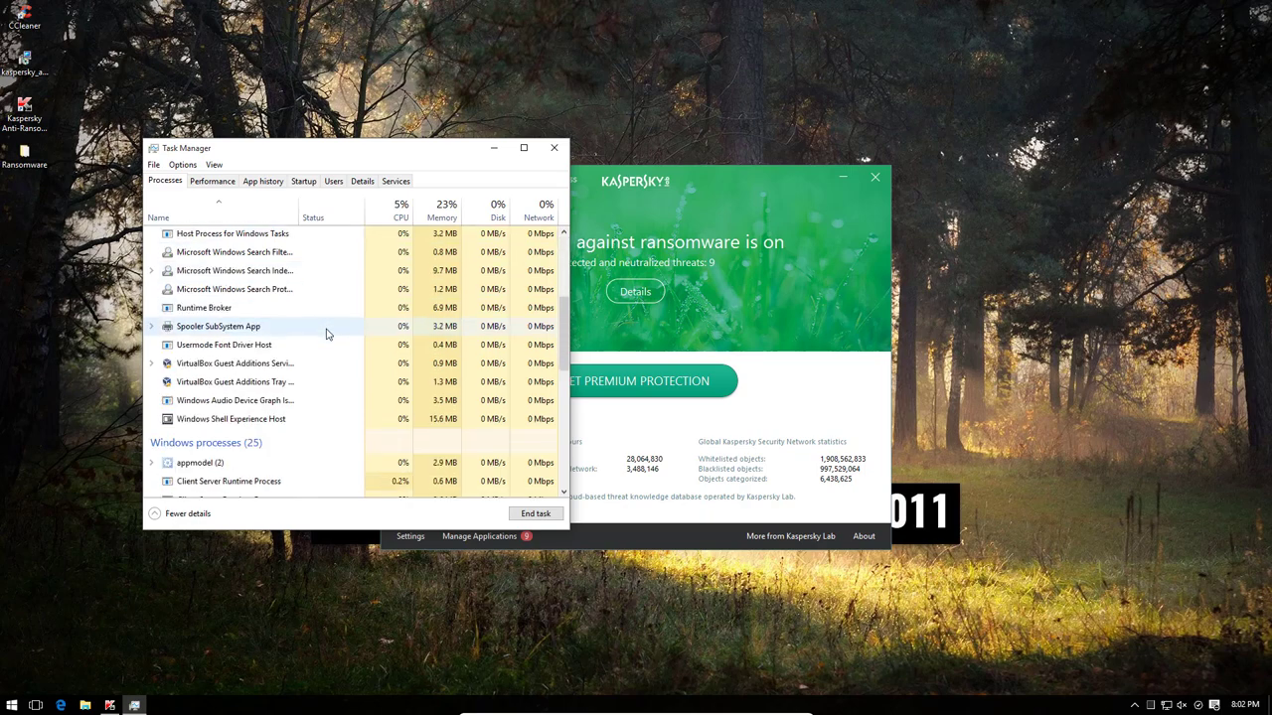
{"action": "scroll", "coordinate": [326, 334], "scroll_direction": "up", "scroll_amount": 11}
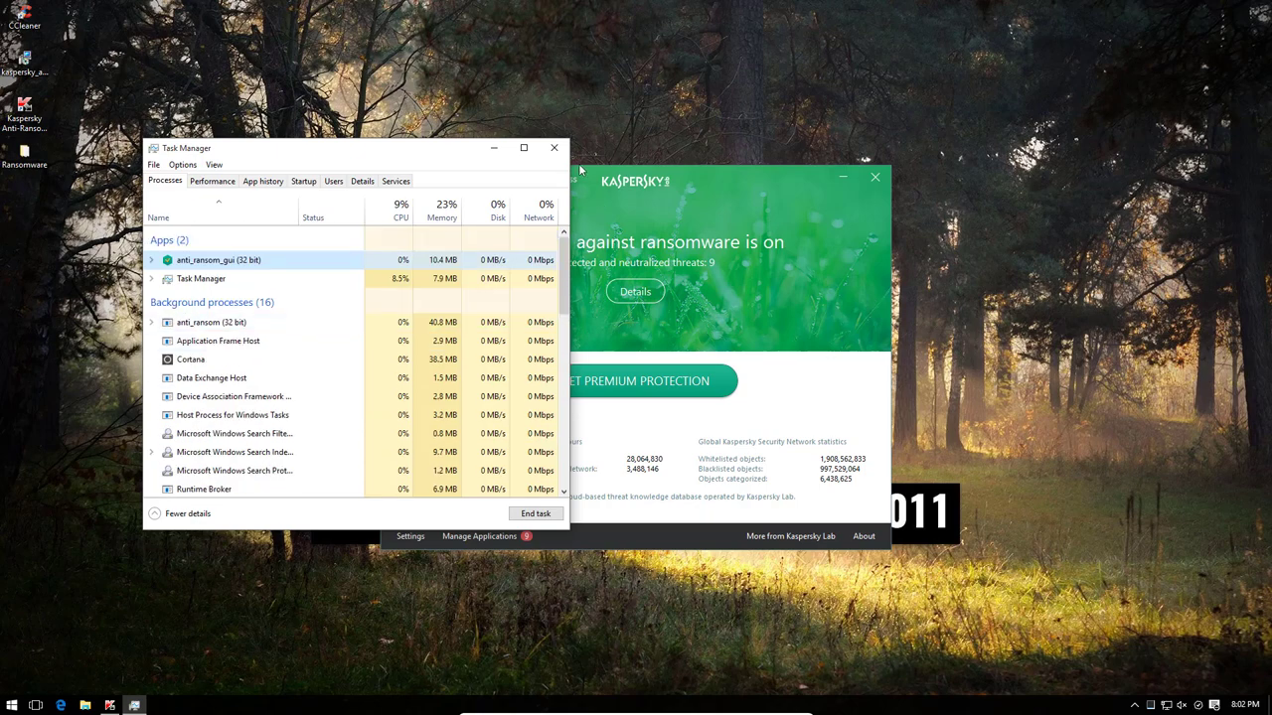
{"action": "left_click", "coordinate": [554, 148]}
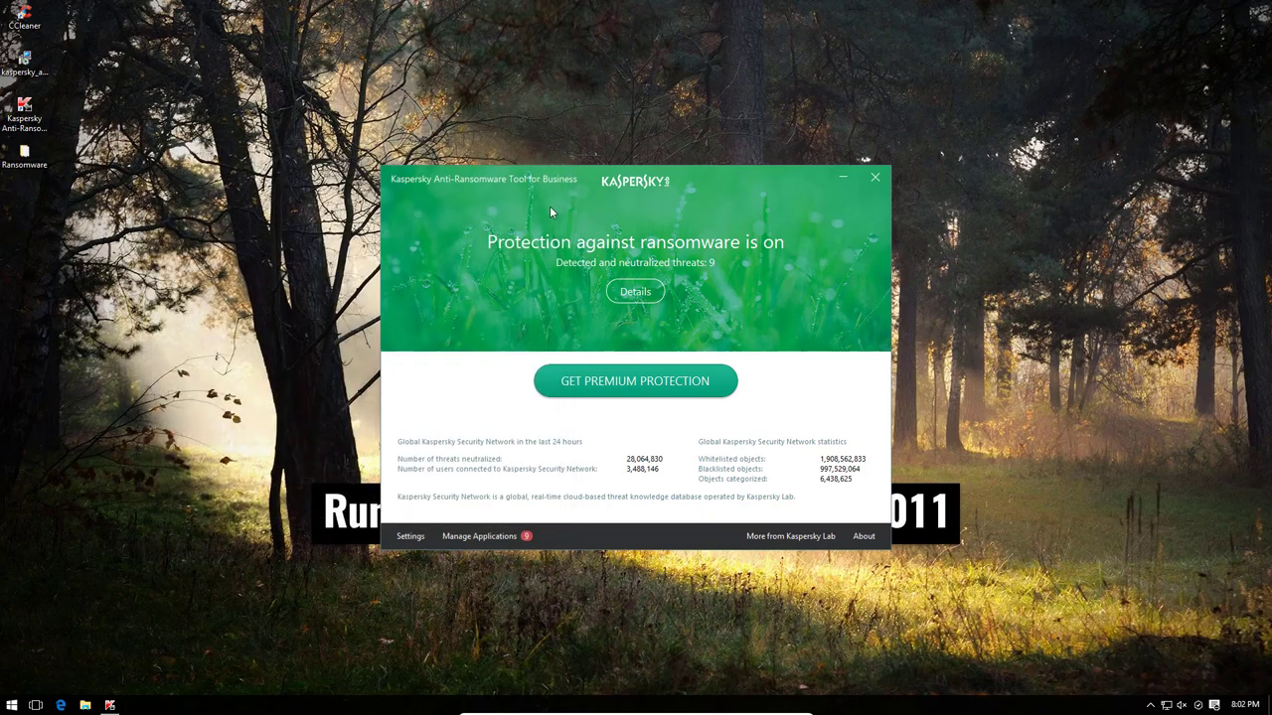